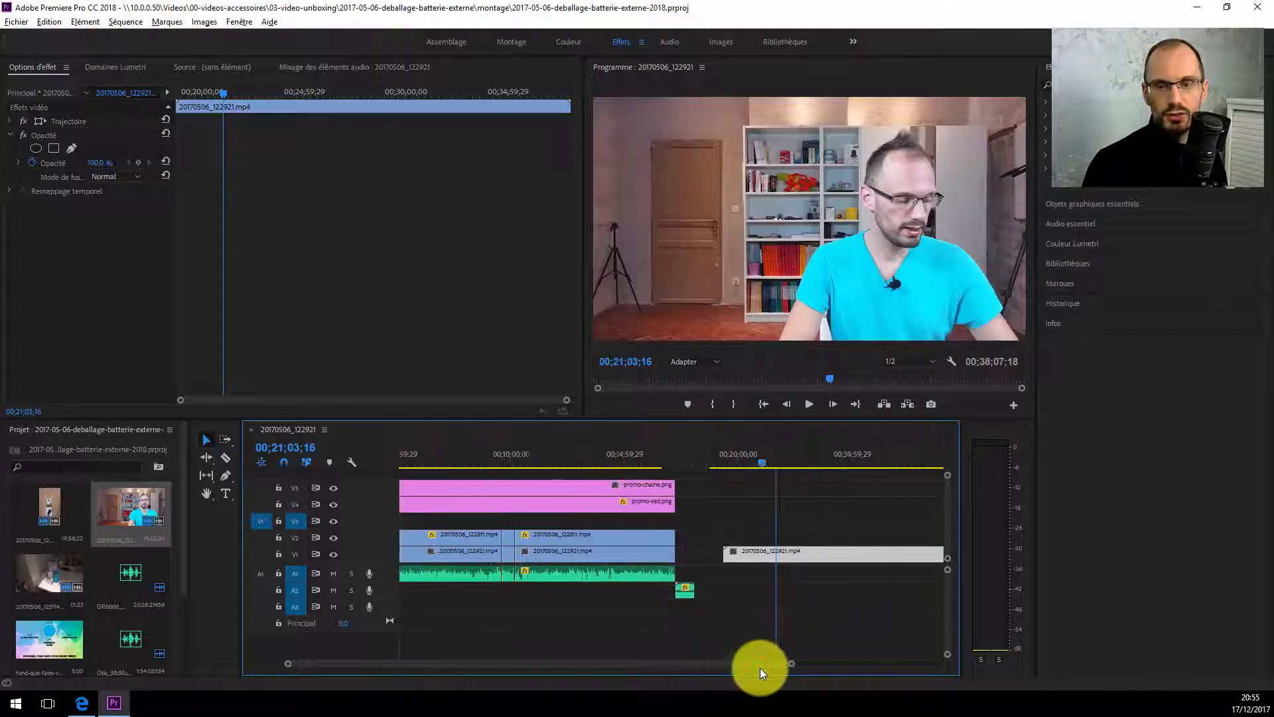
Step: Park the playhead at 00;27;54;00 within the standalone 20170506_122921.mp4 clip on V1, on a frame suitable for freezing
click(650, 457)
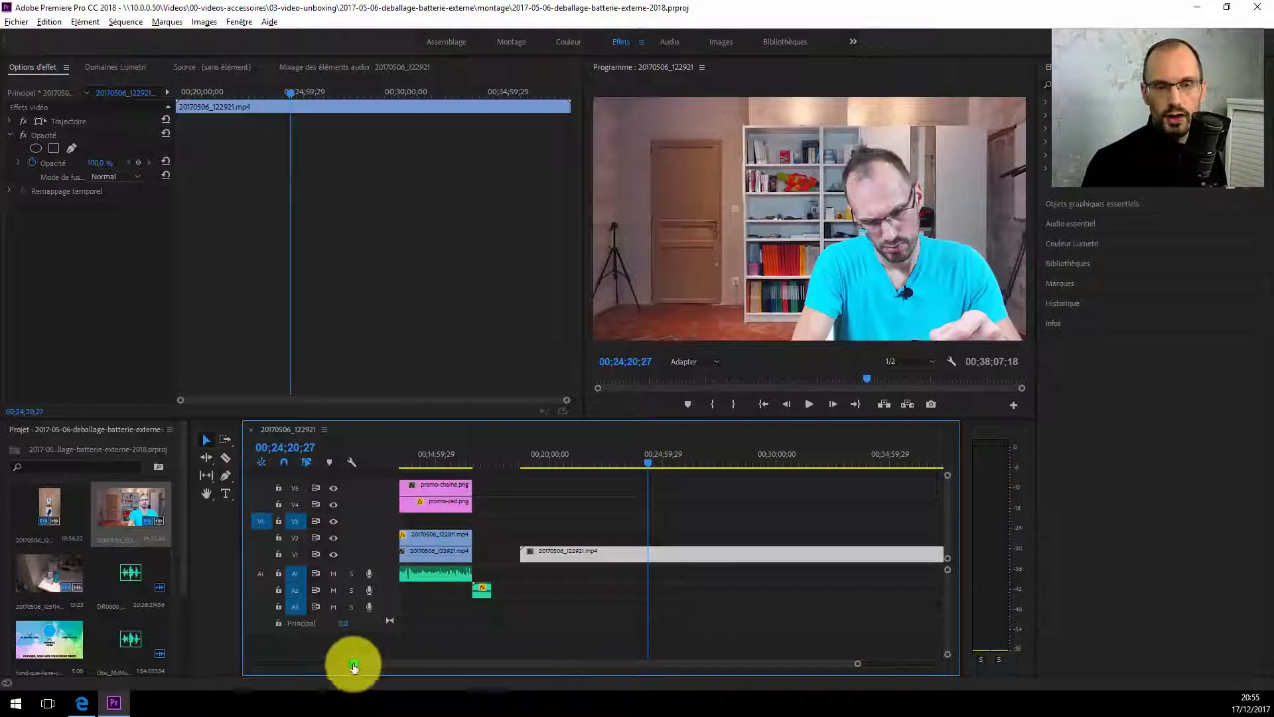
mouse_move(353, 665)
mouse_down()
mouse_move(376, 662)
mouse_move(328, 665)
mouse_up()
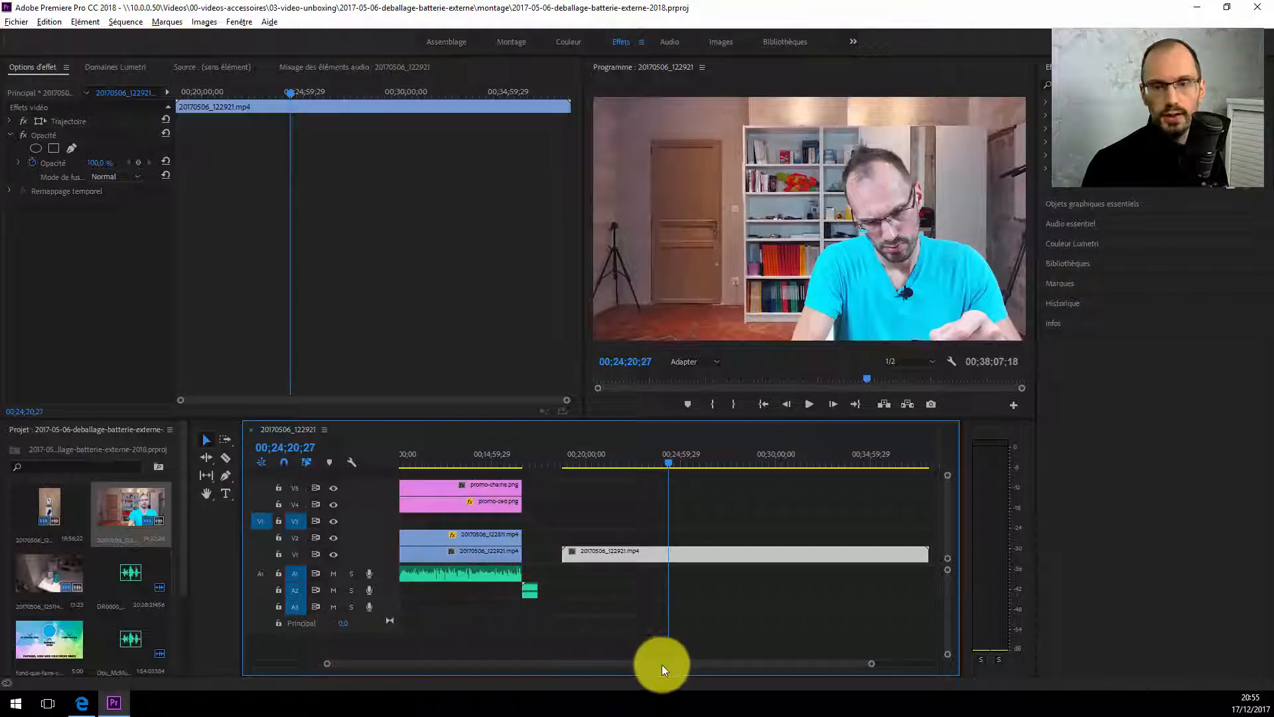
drag(663, 663, 682, 666)
drag(632, 467, 685, 457)
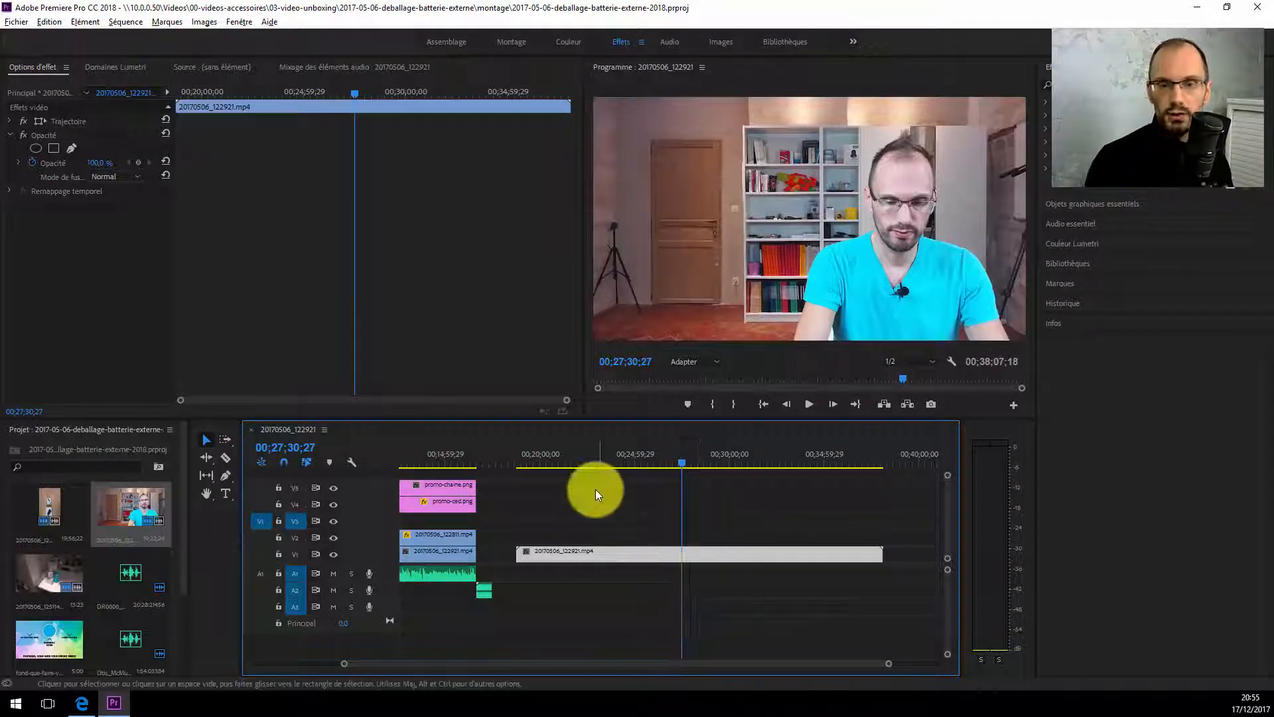
drag(683, 465, 676, 468)
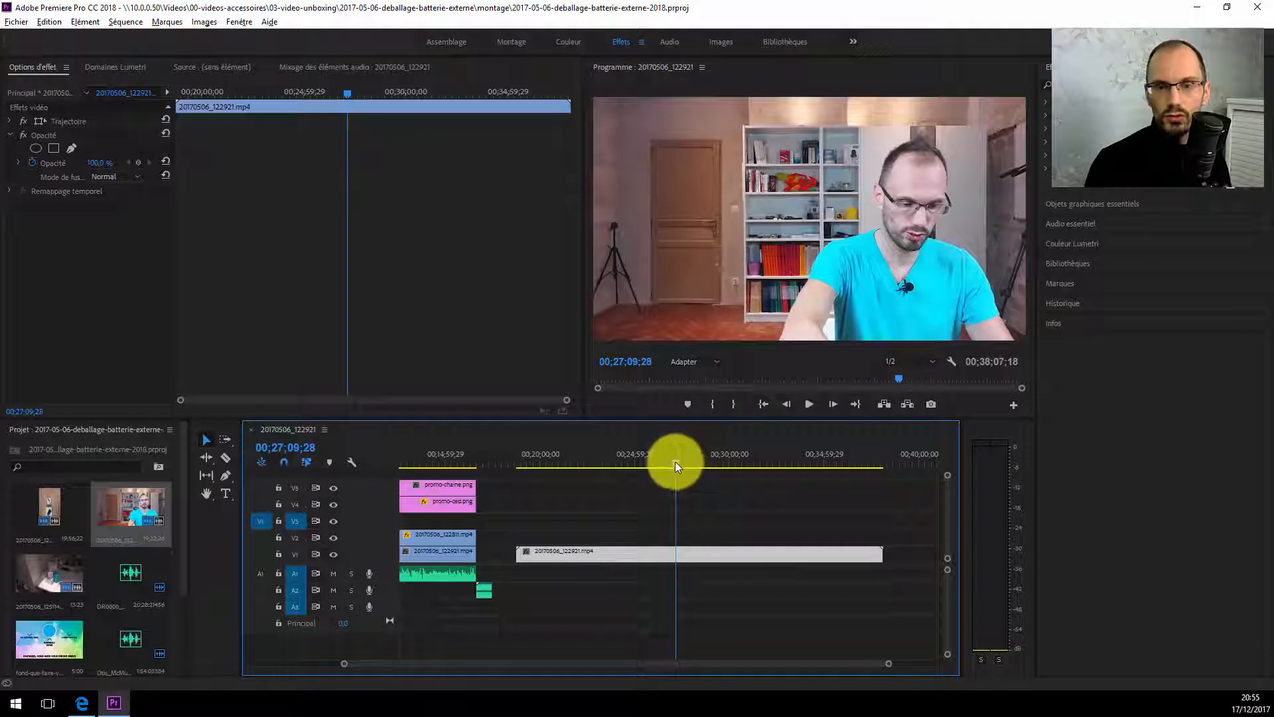
mouse_move(675, 462)
mouse_down()
mouse_move(703, 468)
mouse_move(688, 468)
mouse_up()
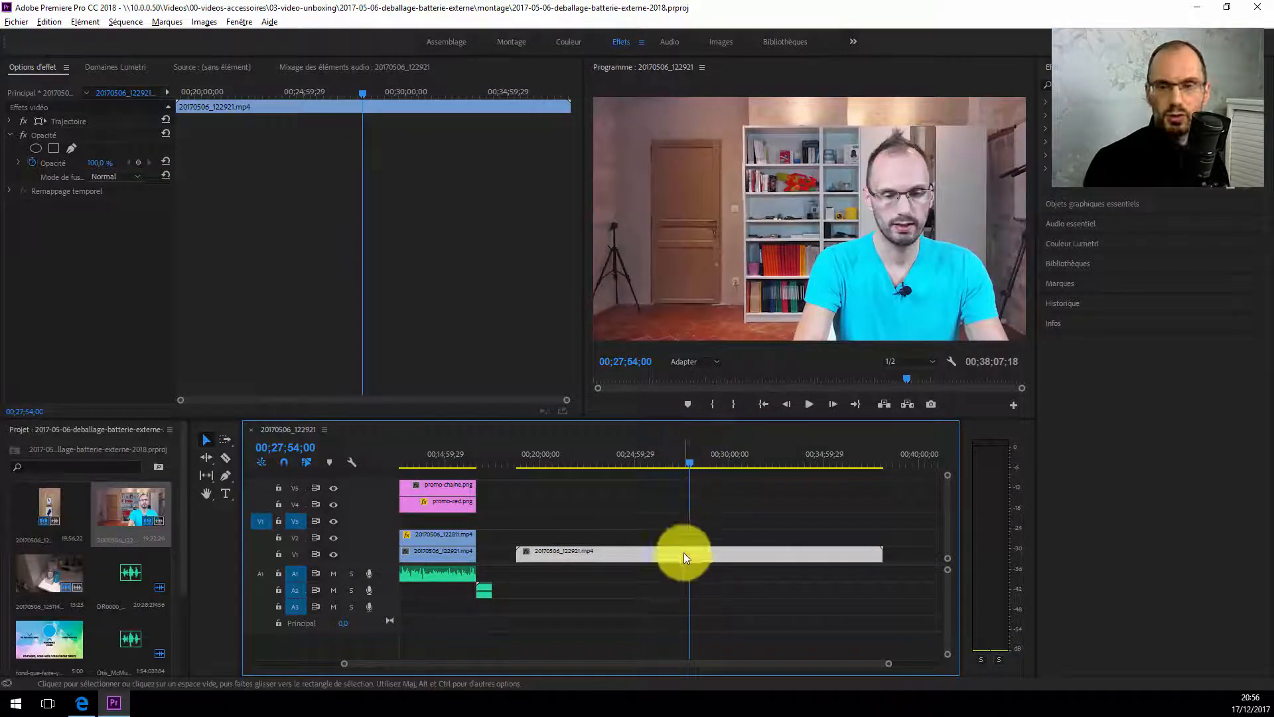
Step: Set up a still export of the current frame with the name cedric-fige and the BMP format
click(931, 404)
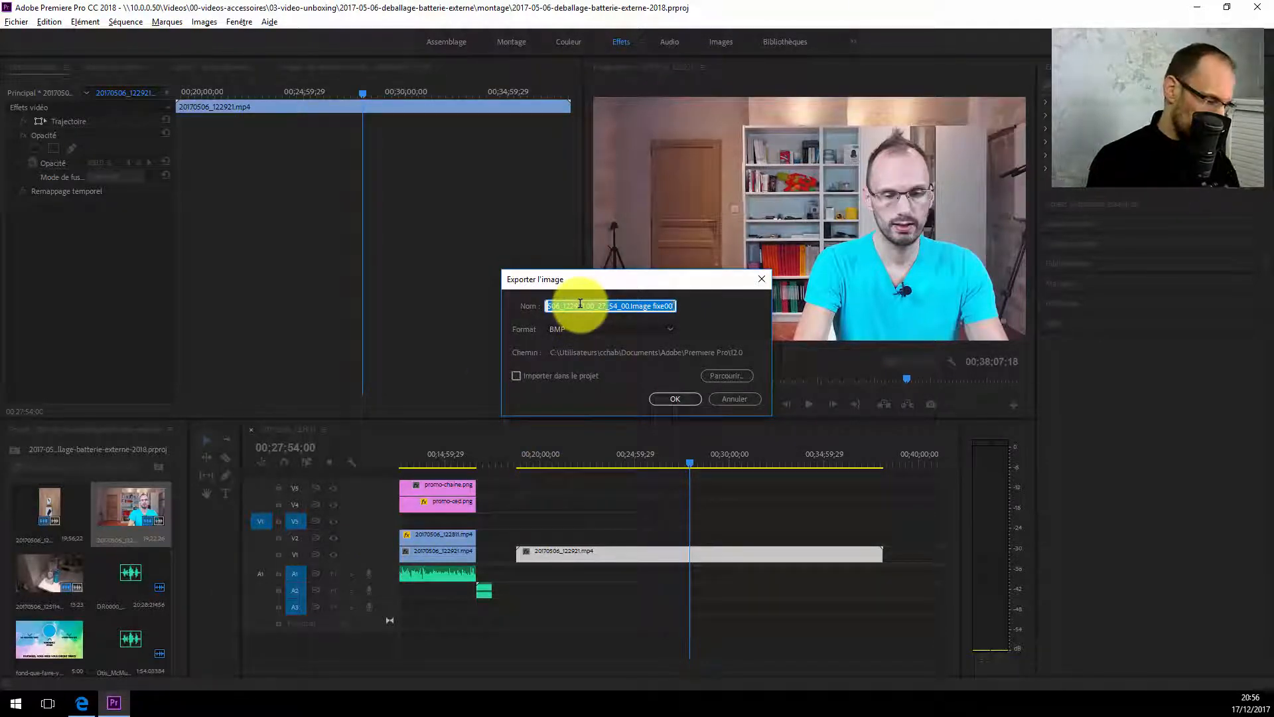
text(cedric-fige)
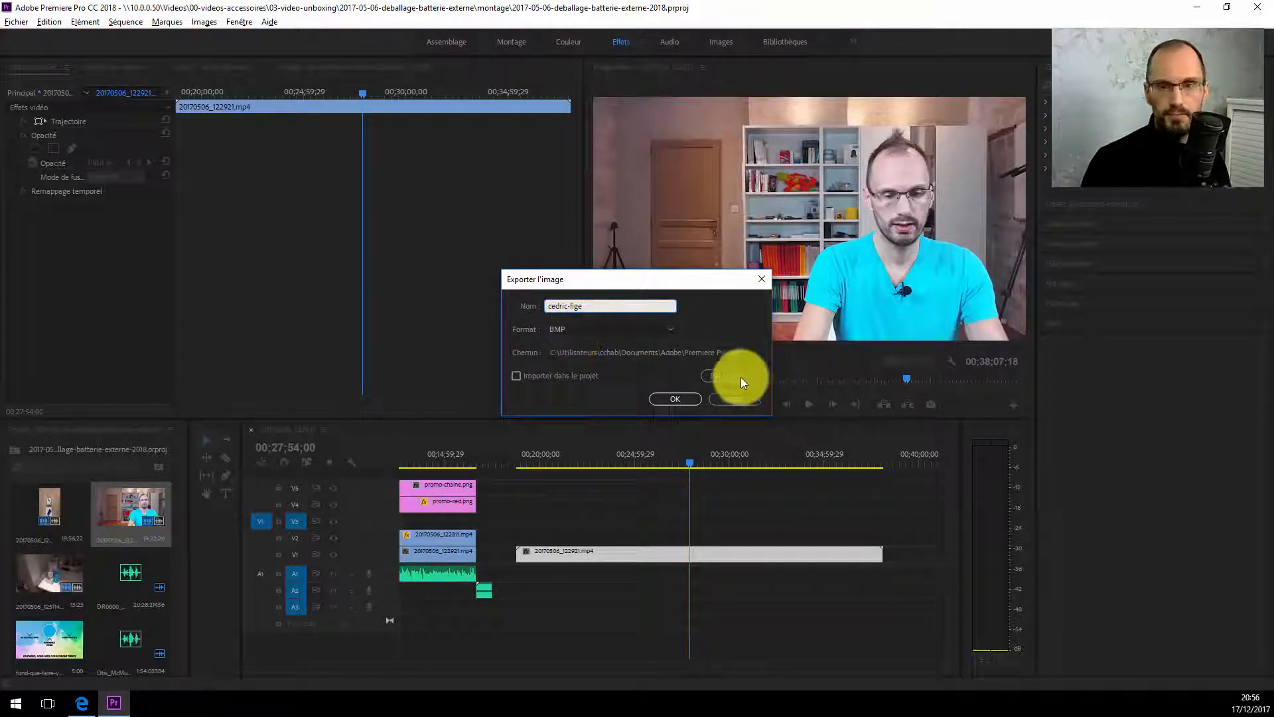
click(593, 332)
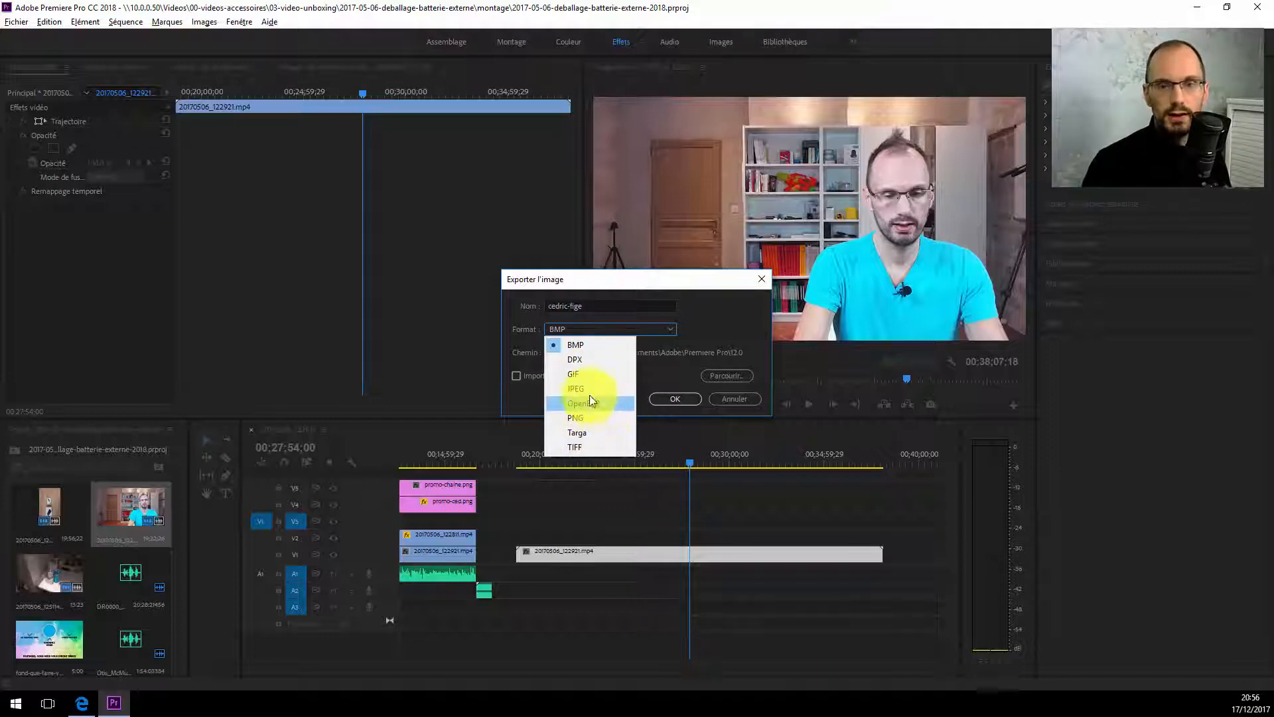
click(726, 320)
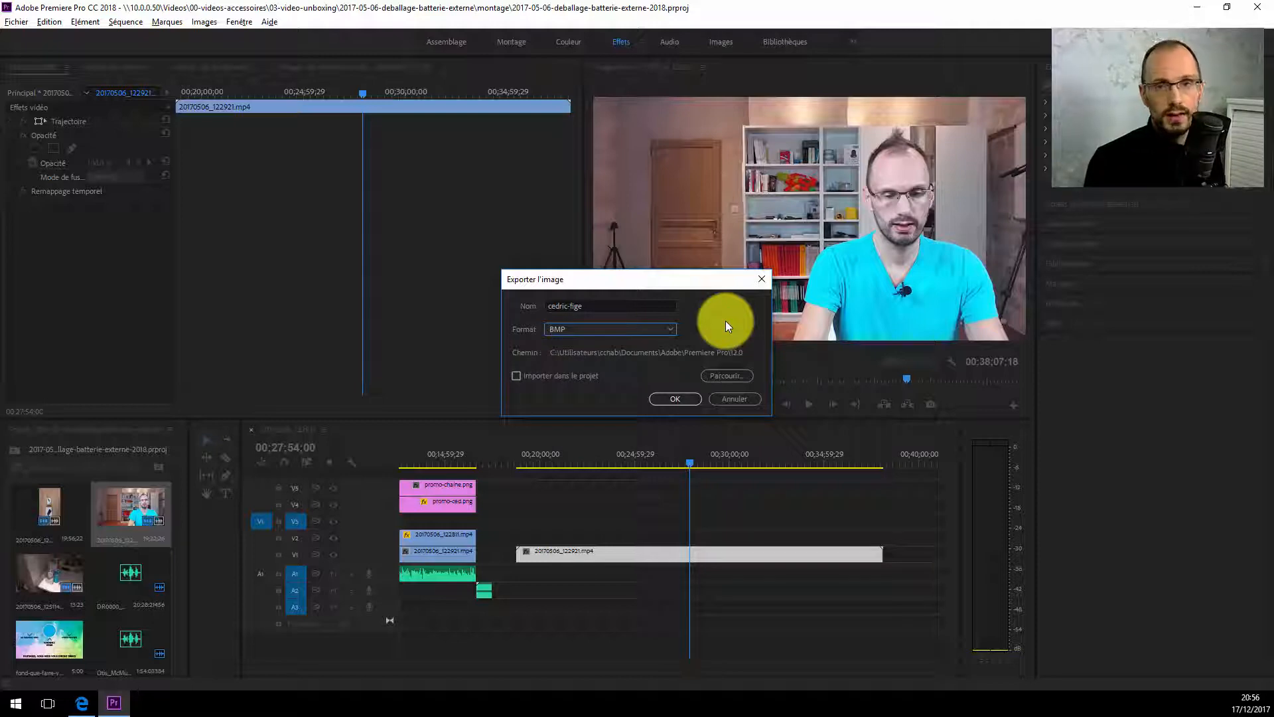
Step: Export the still to the Bureau (desktop) folder with import into the project enabled, and save the project
click(725, 375)
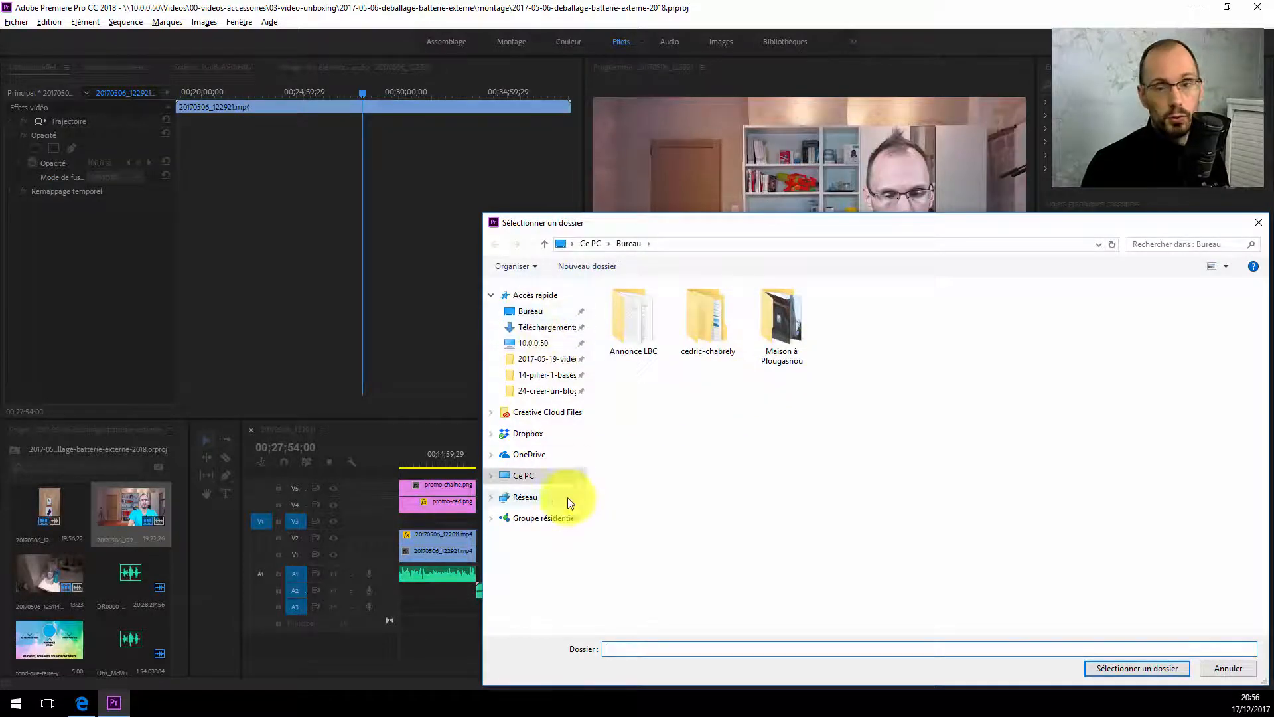
click(531, 312)
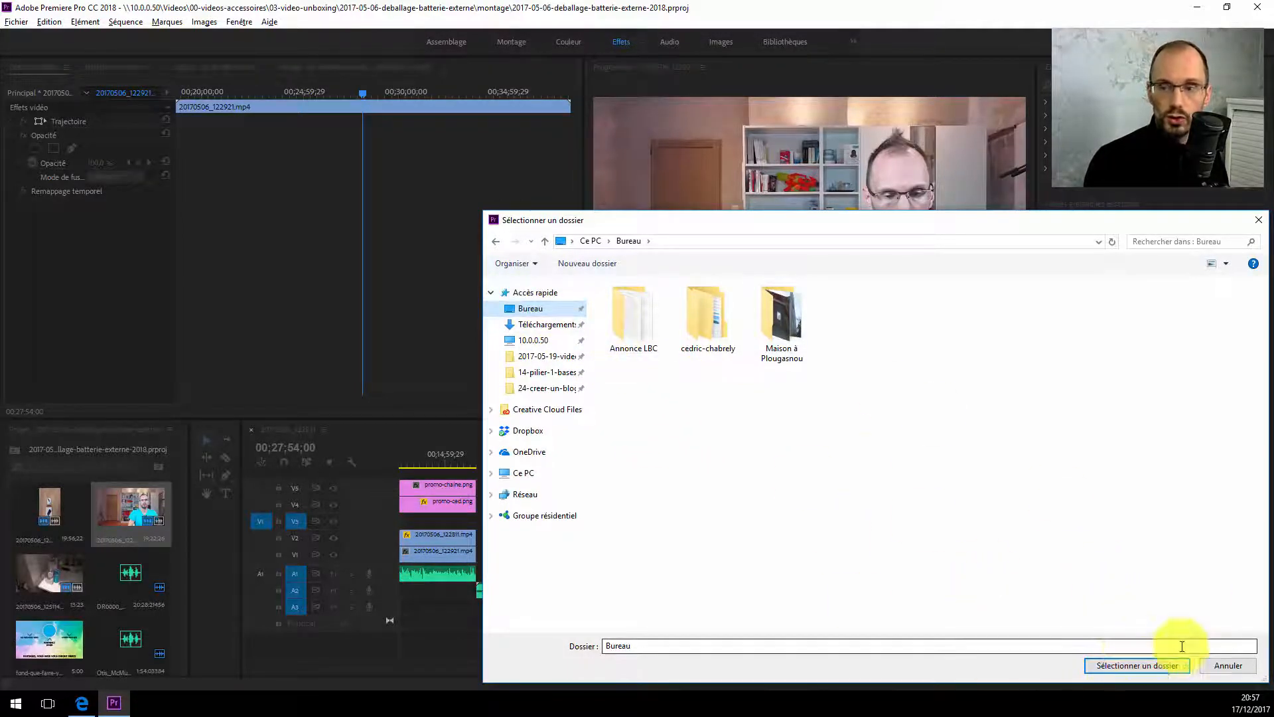
click(1131, 666)
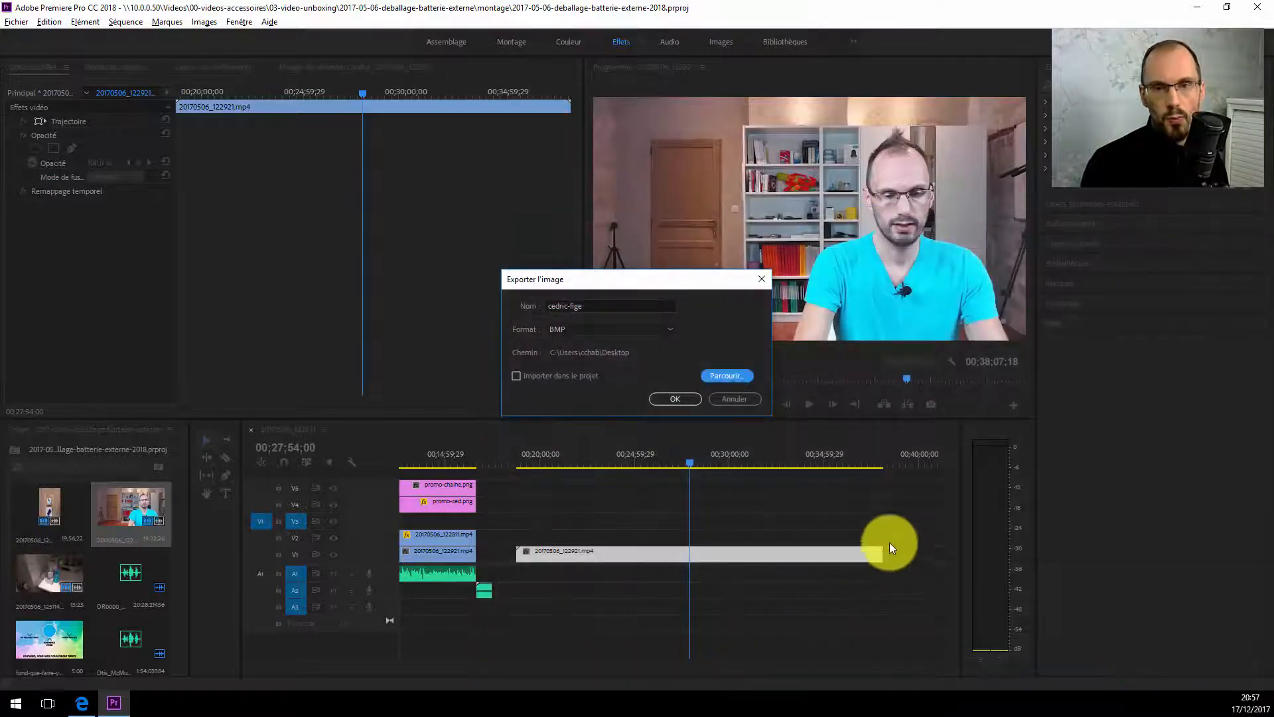
click(516, 376)
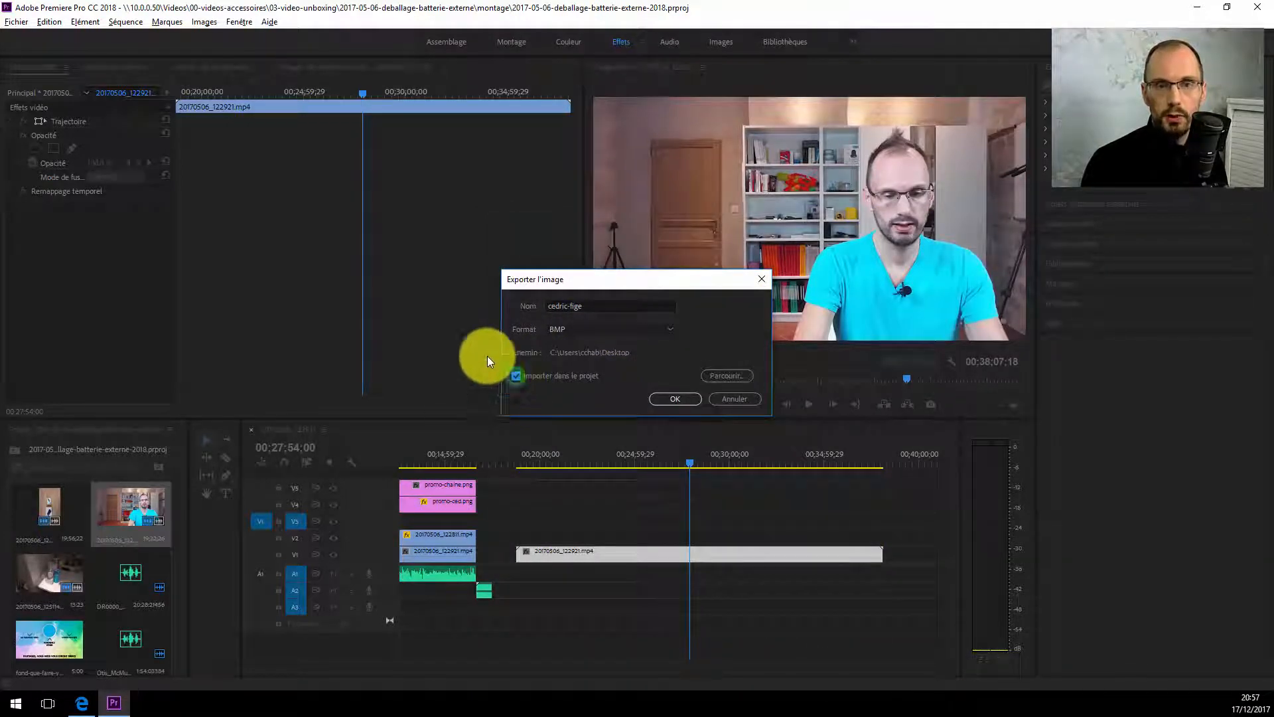
click(661, 397)
key(ctrl+s)
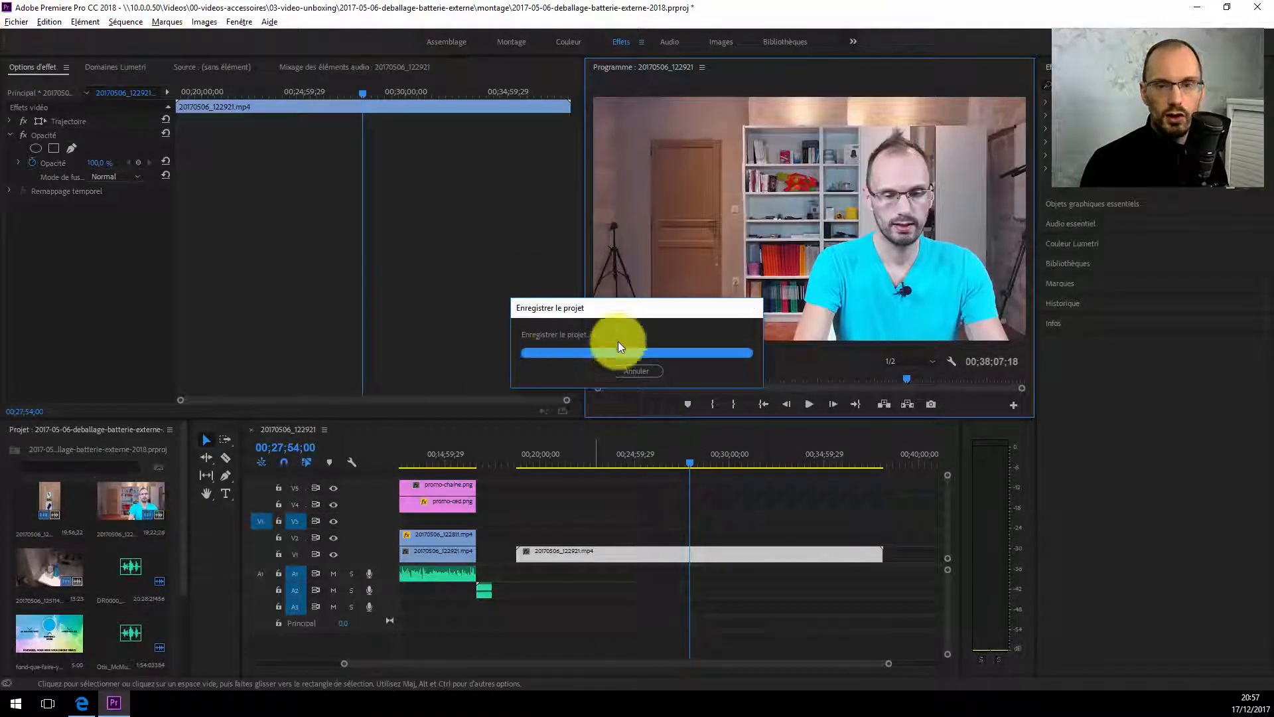
Step: Split the V1 clip at 00;27;54;00 and shift its second part later in time to open a gap
drag(186, 529, 174, 646)
scroll(47, 592, down, 1)
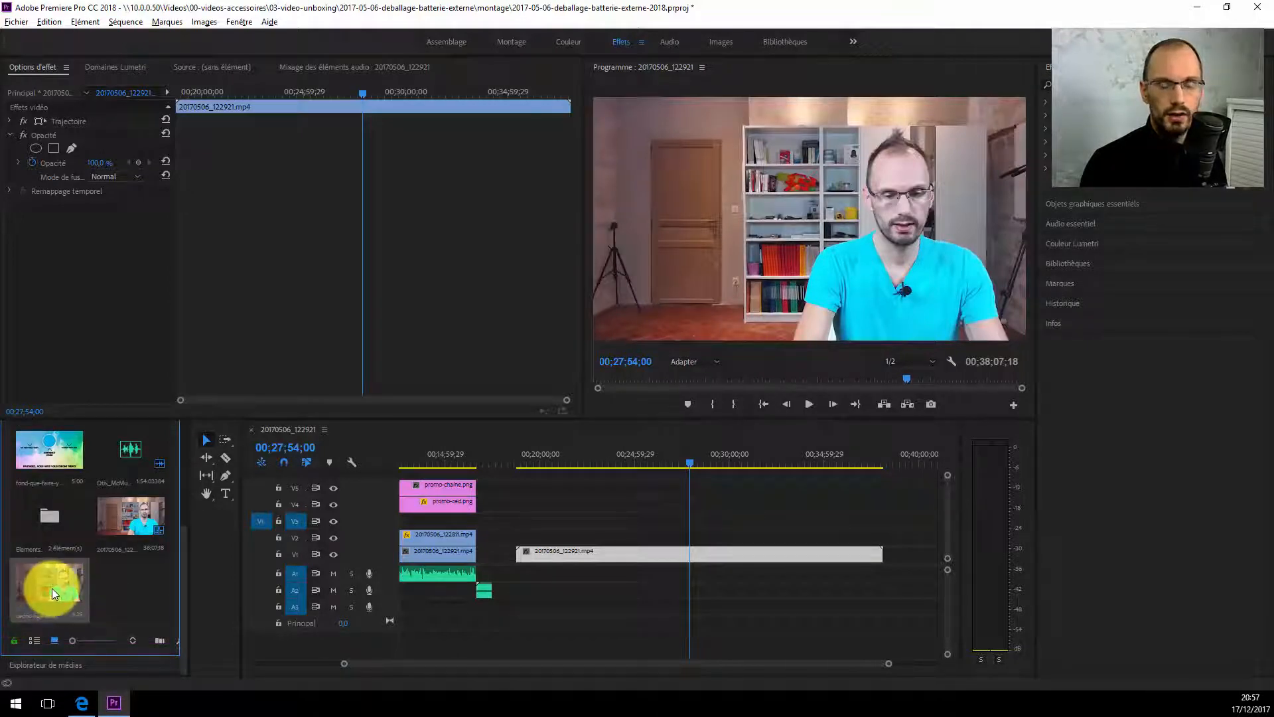
click(690, 554)
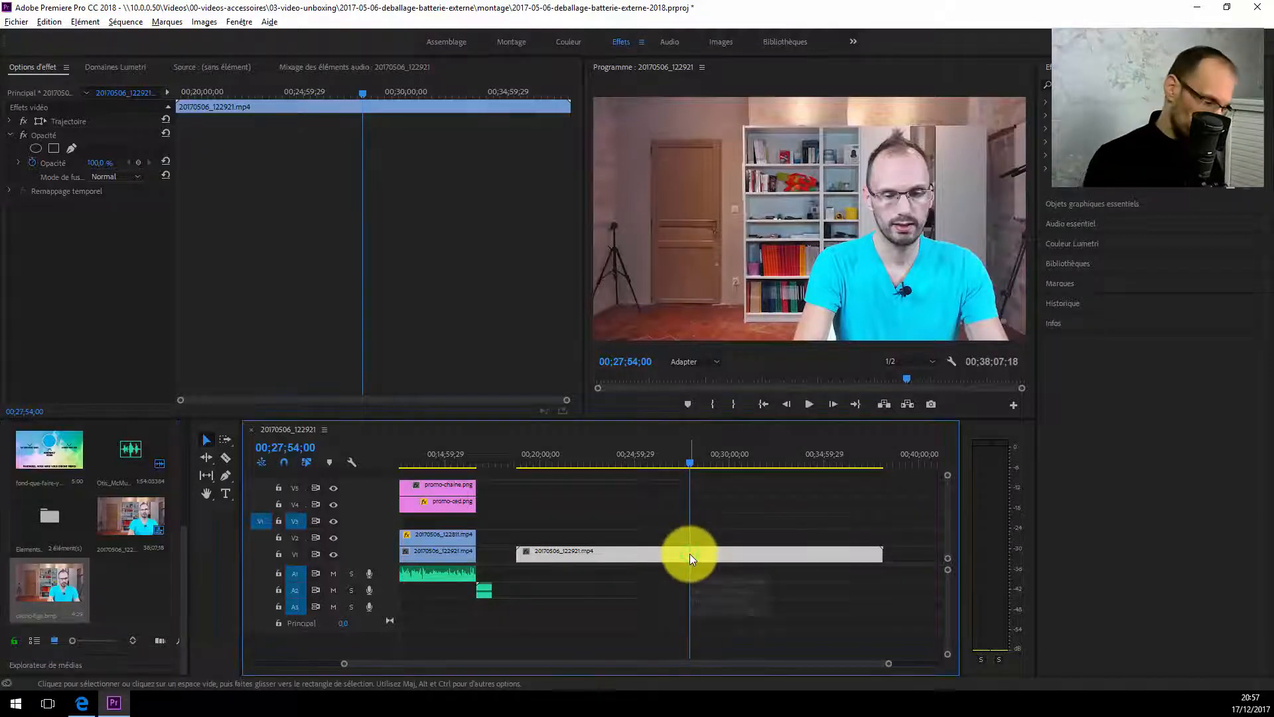
key(ctrl+k)
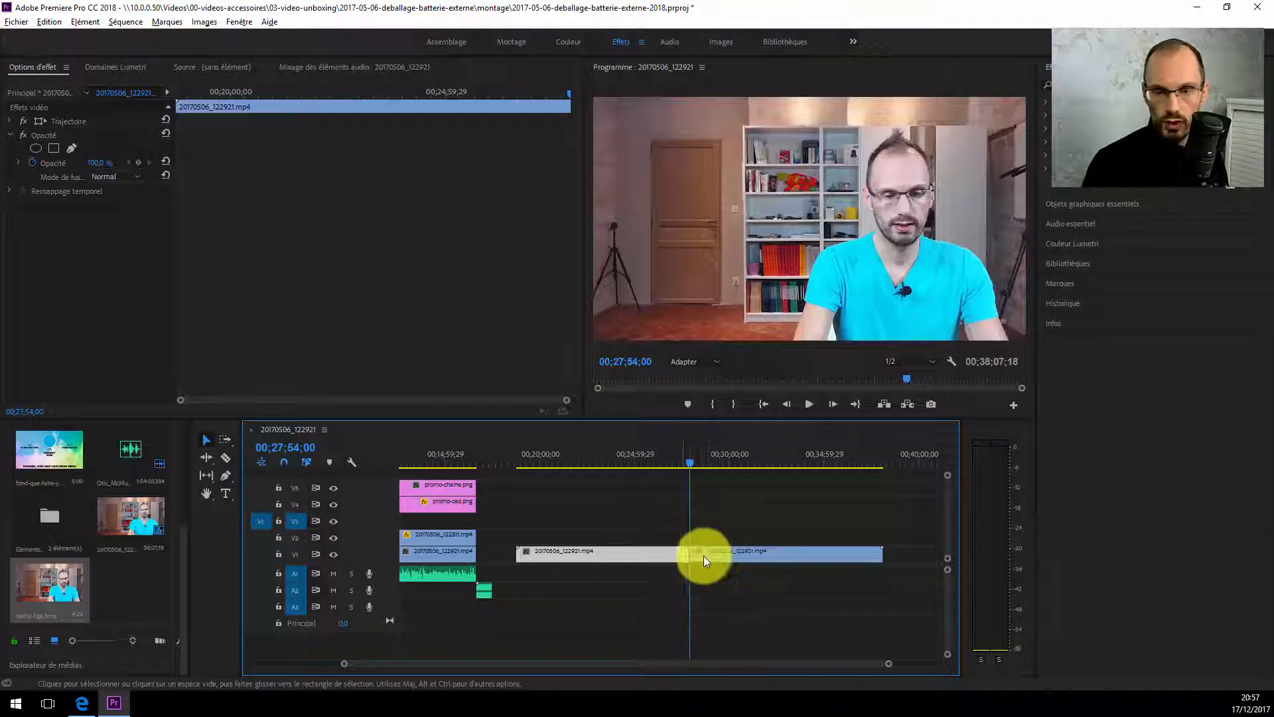
click(745, 551)
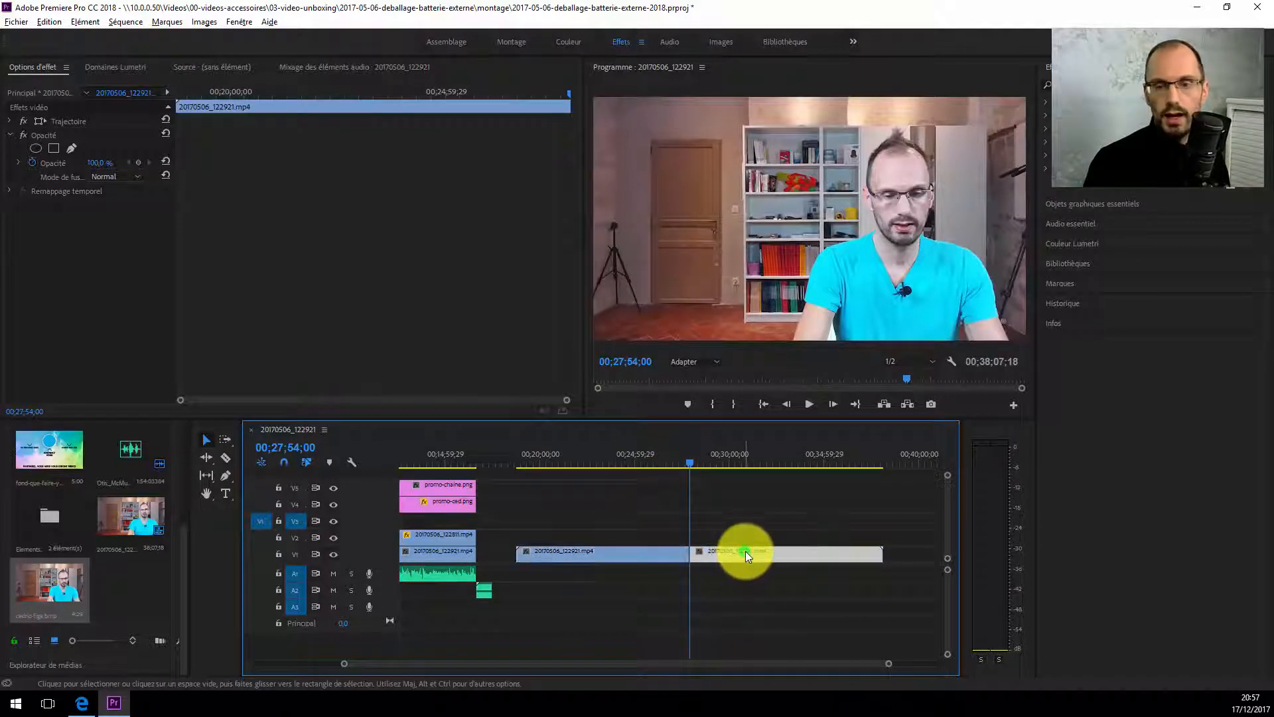
drag(746, 550, 816, 557)
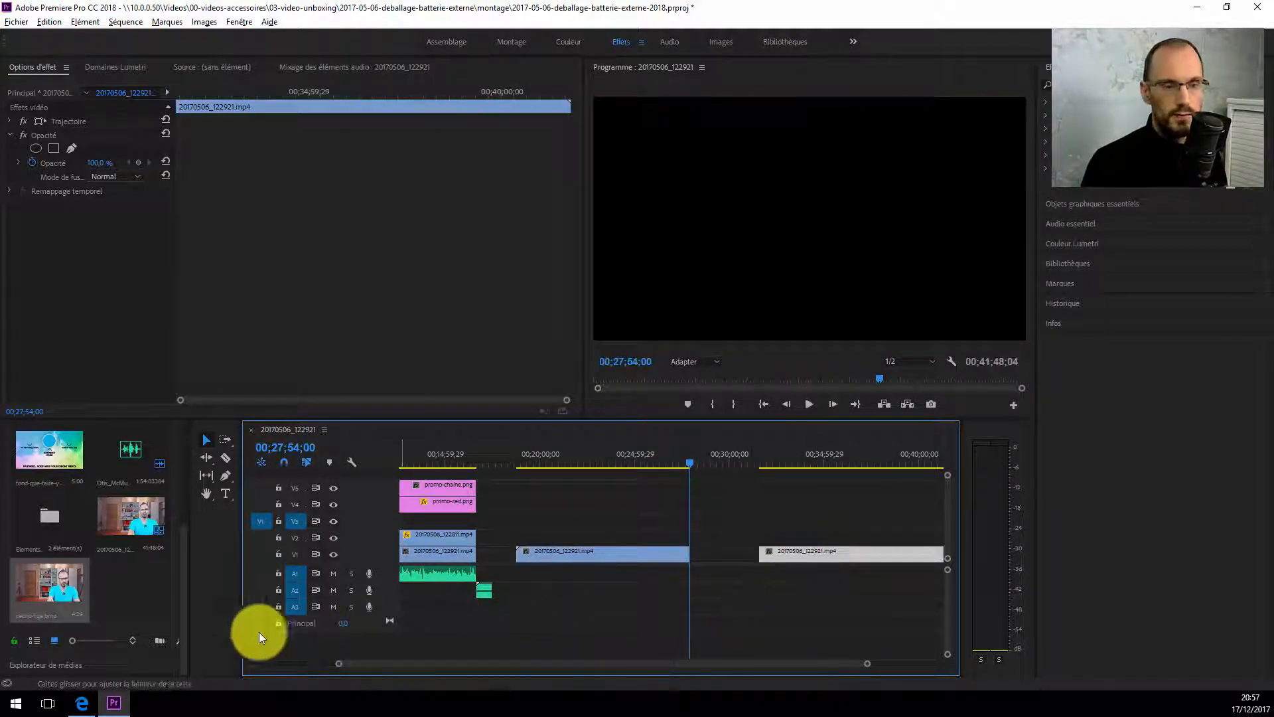
drag(33, 589, 693, 555)
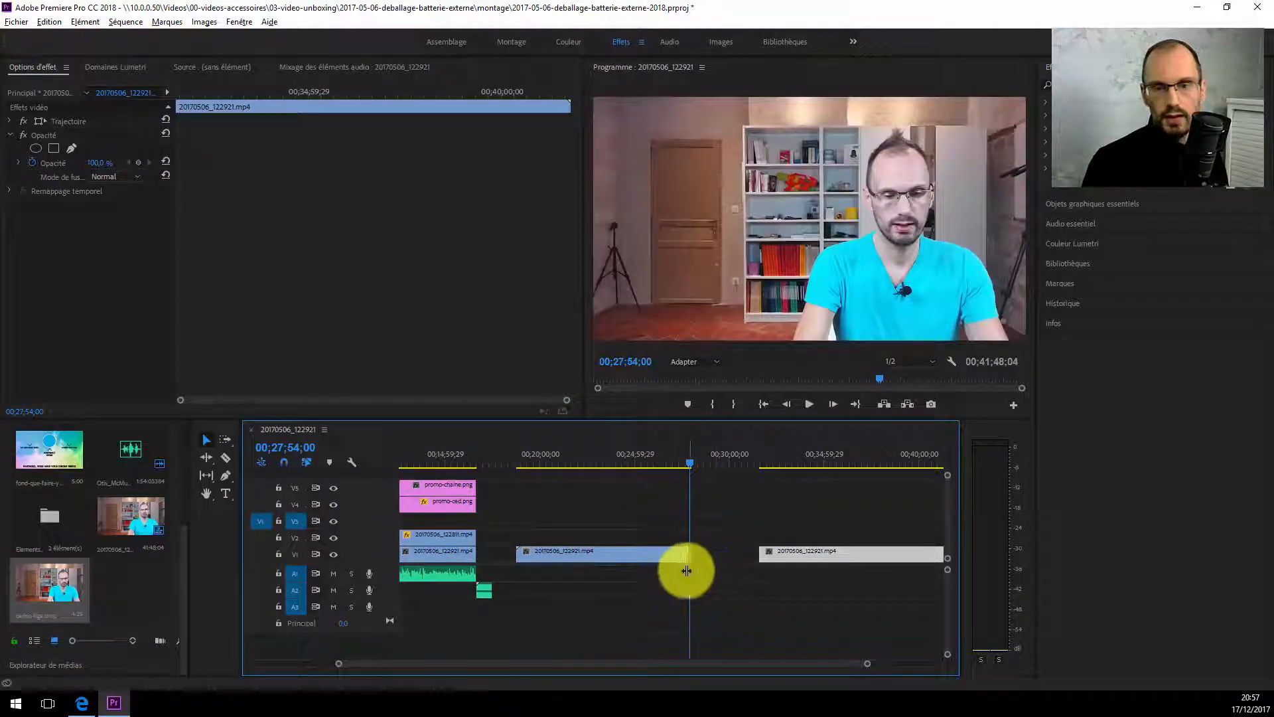
drag(338, 663, 569, 663)
right_click(711, 552)
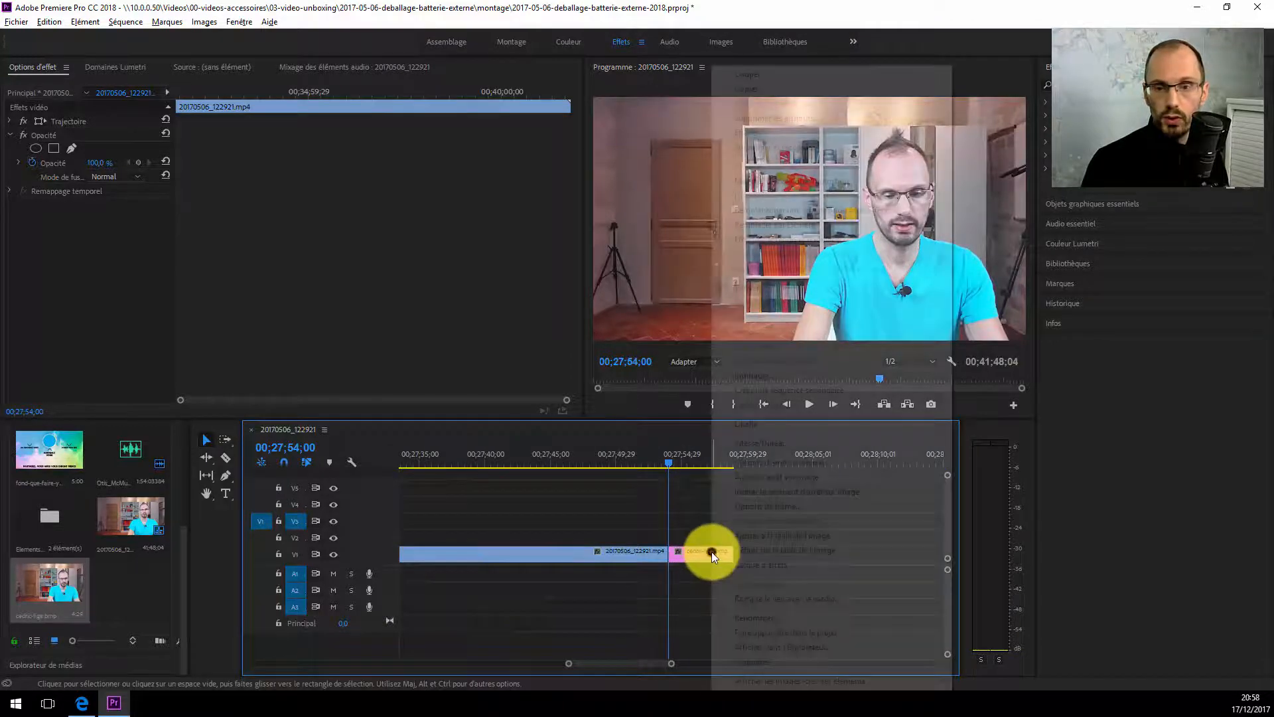
click(758, 443)
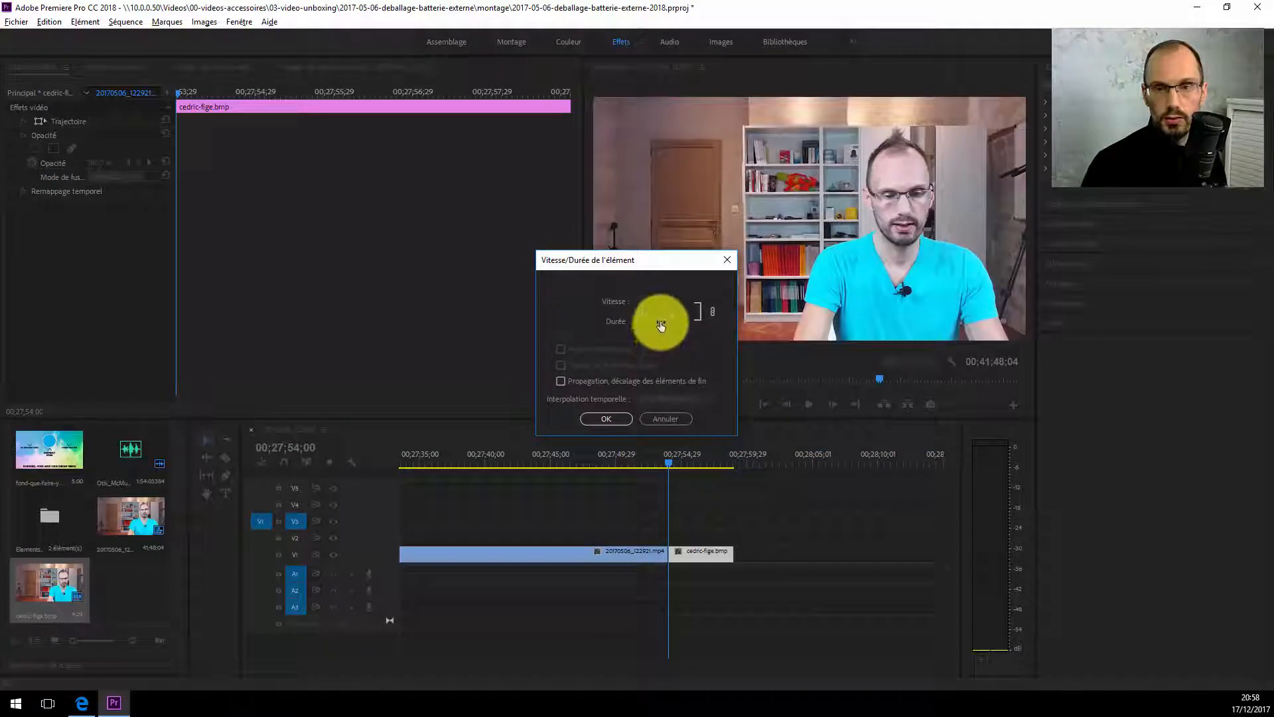
click(661, 320)
double_click(661, 321)
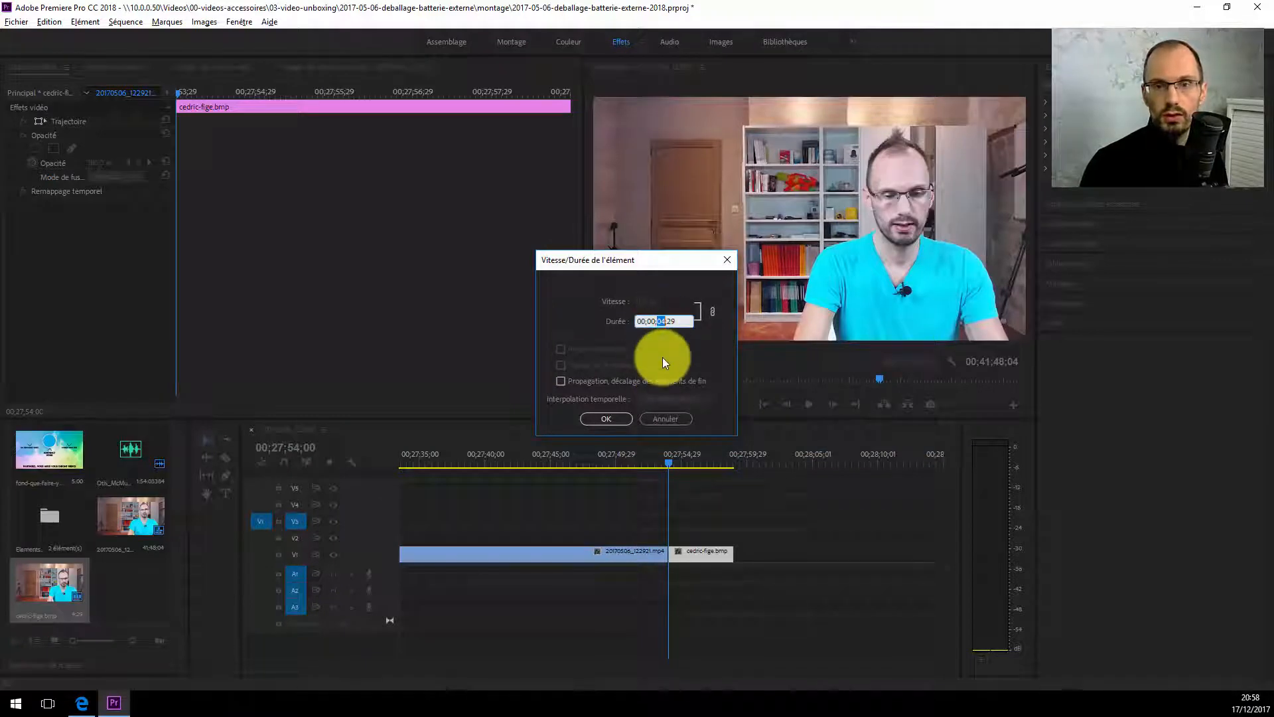
text(10;)
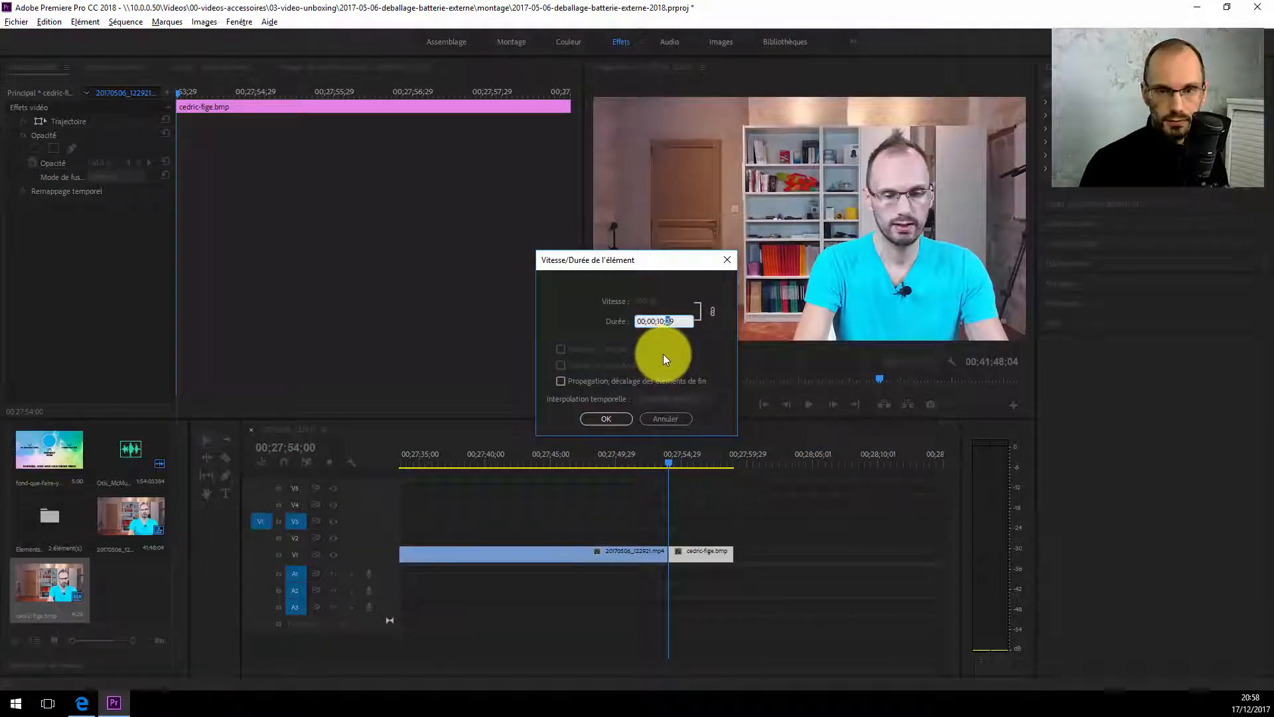
text(00)
click(606, 419)
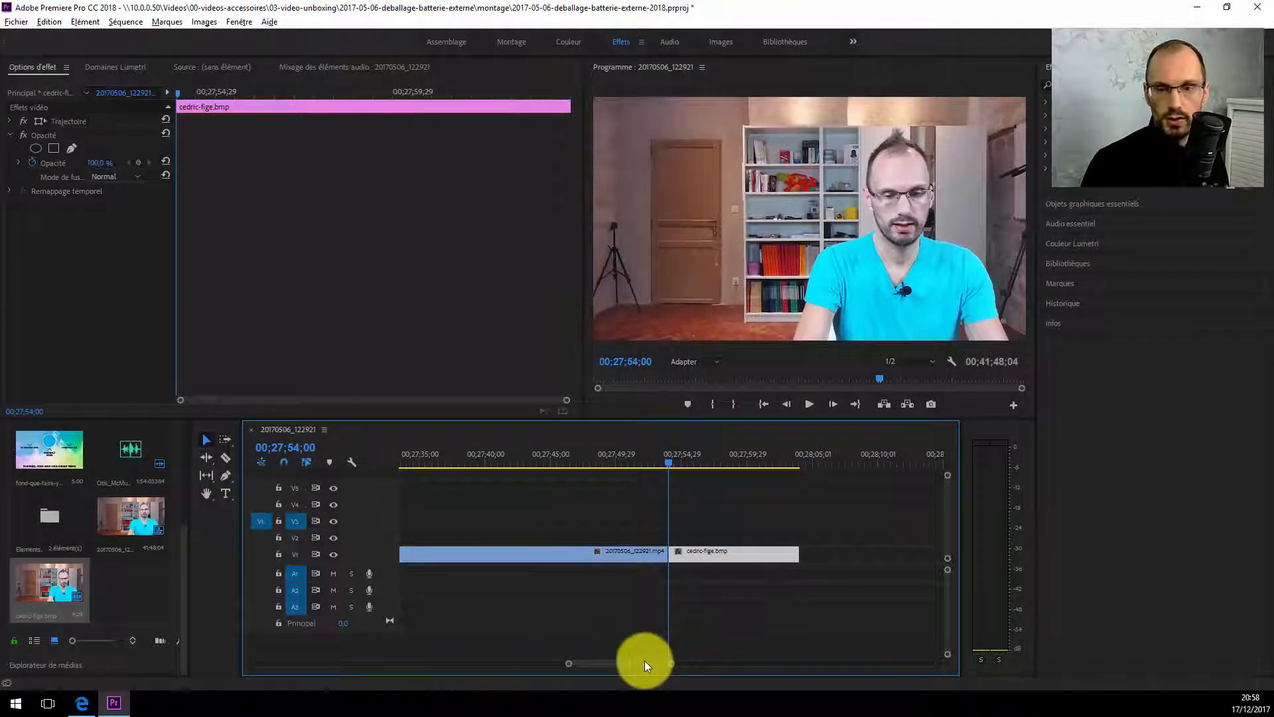
Step: Close the gap between the still image and the second part of the clip on V1
drag(647, 663, 728, 666)
click(748, 555)
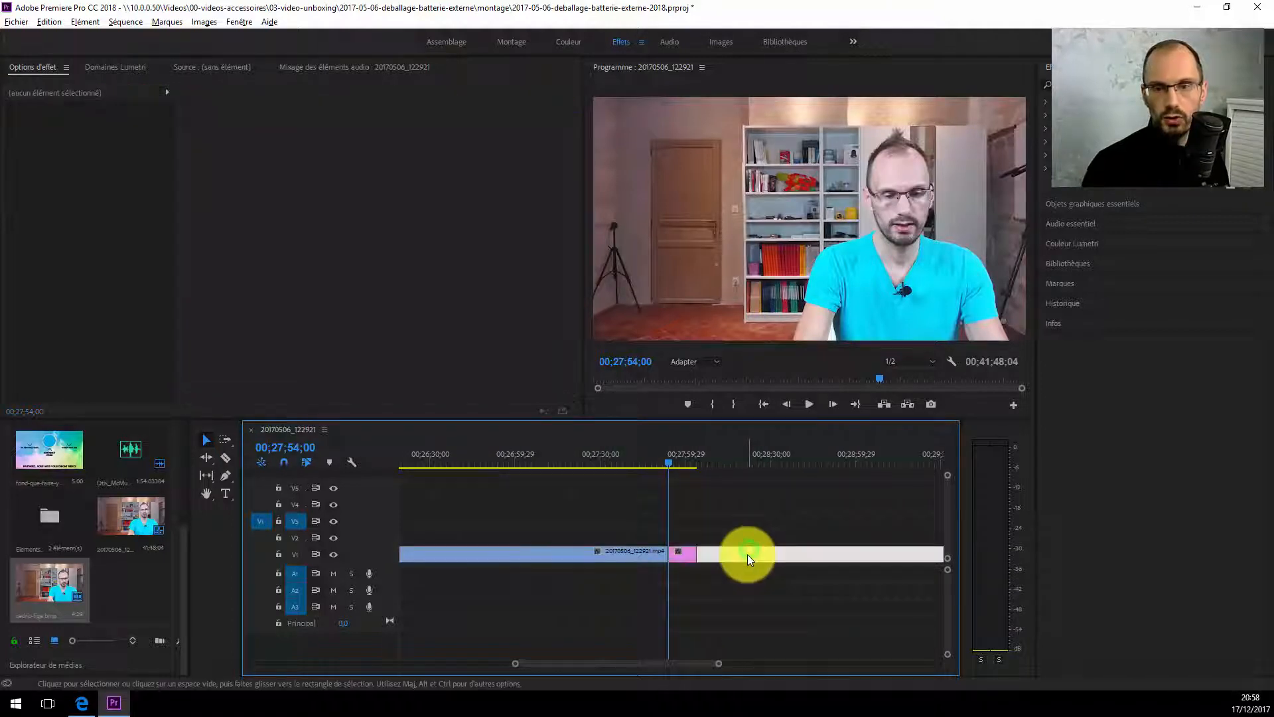
key(Delete)
Step: Play the sequence across both joins of the still image to check the freeze and the resumption of the video
click(636, 464)
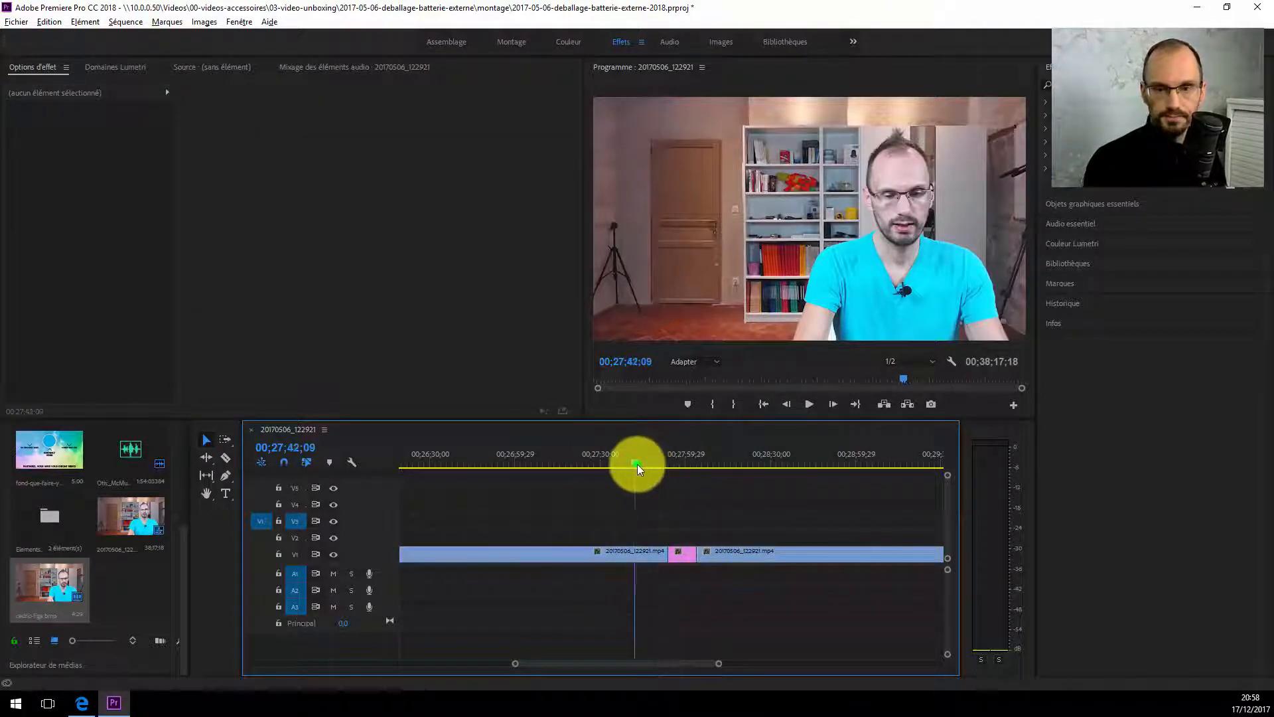
key(space)
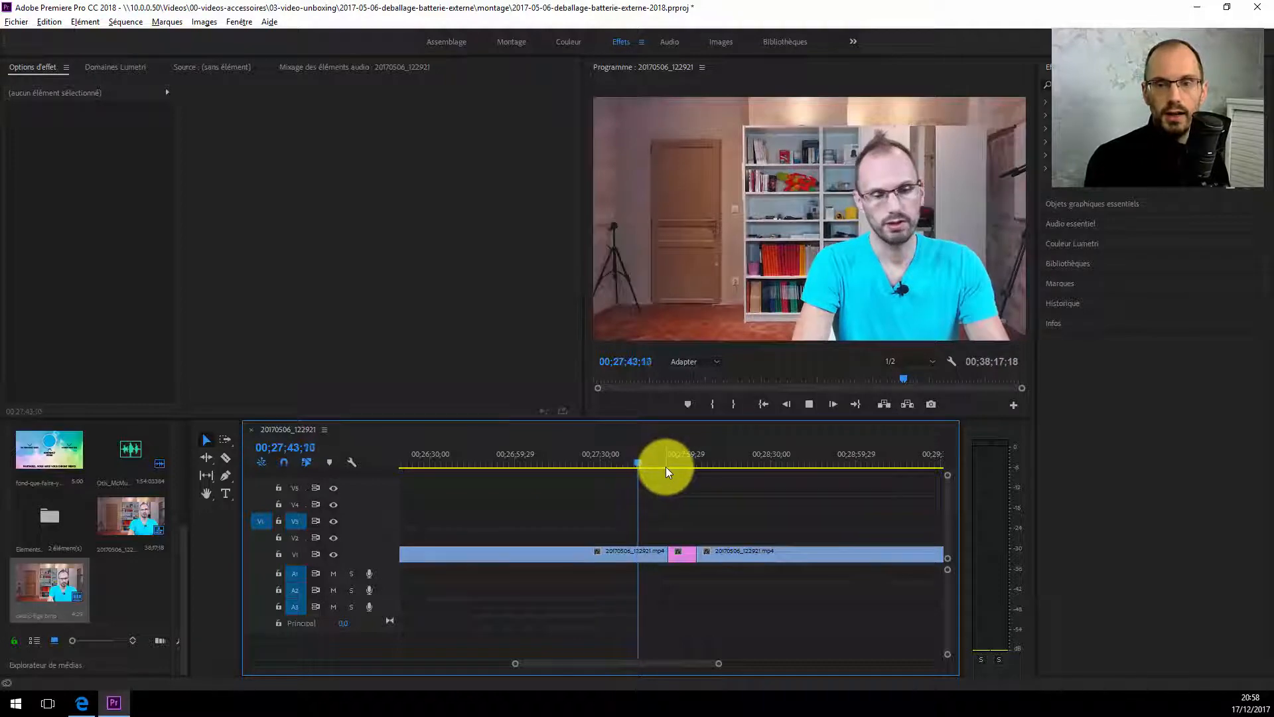
click(658, 458)
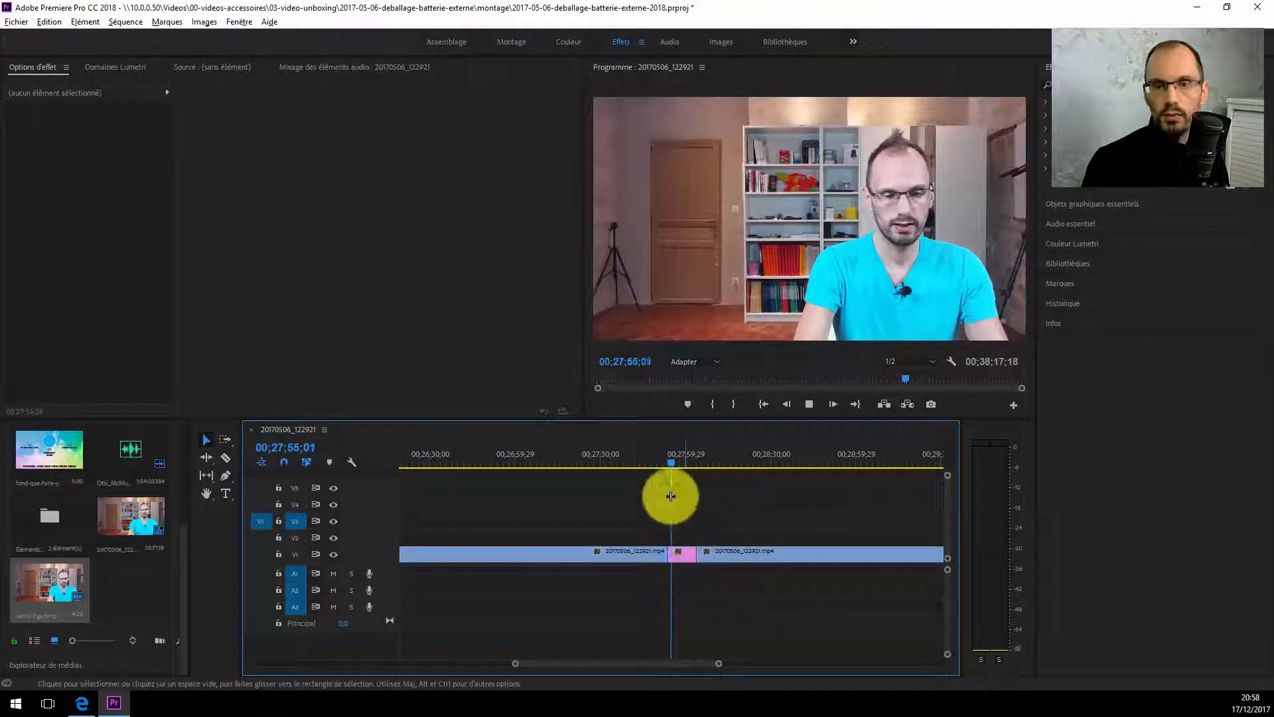
click(692, 457)
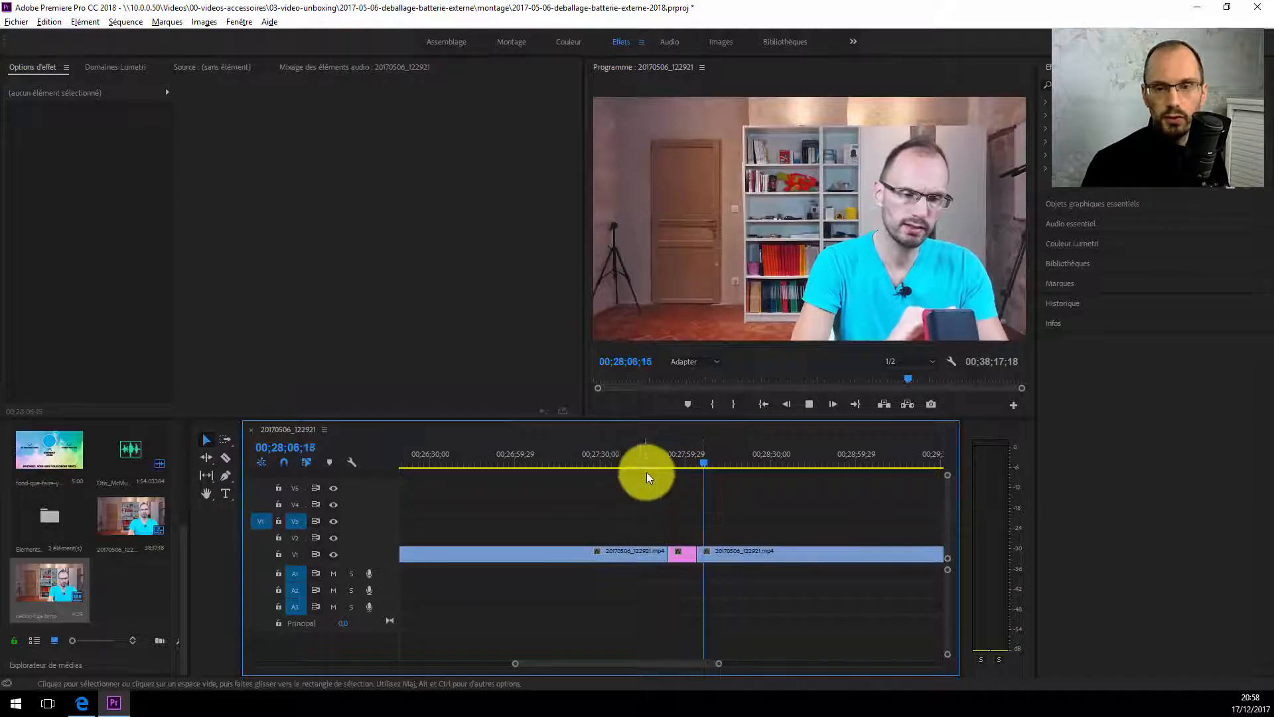
drag(681, 455, 658, 460)
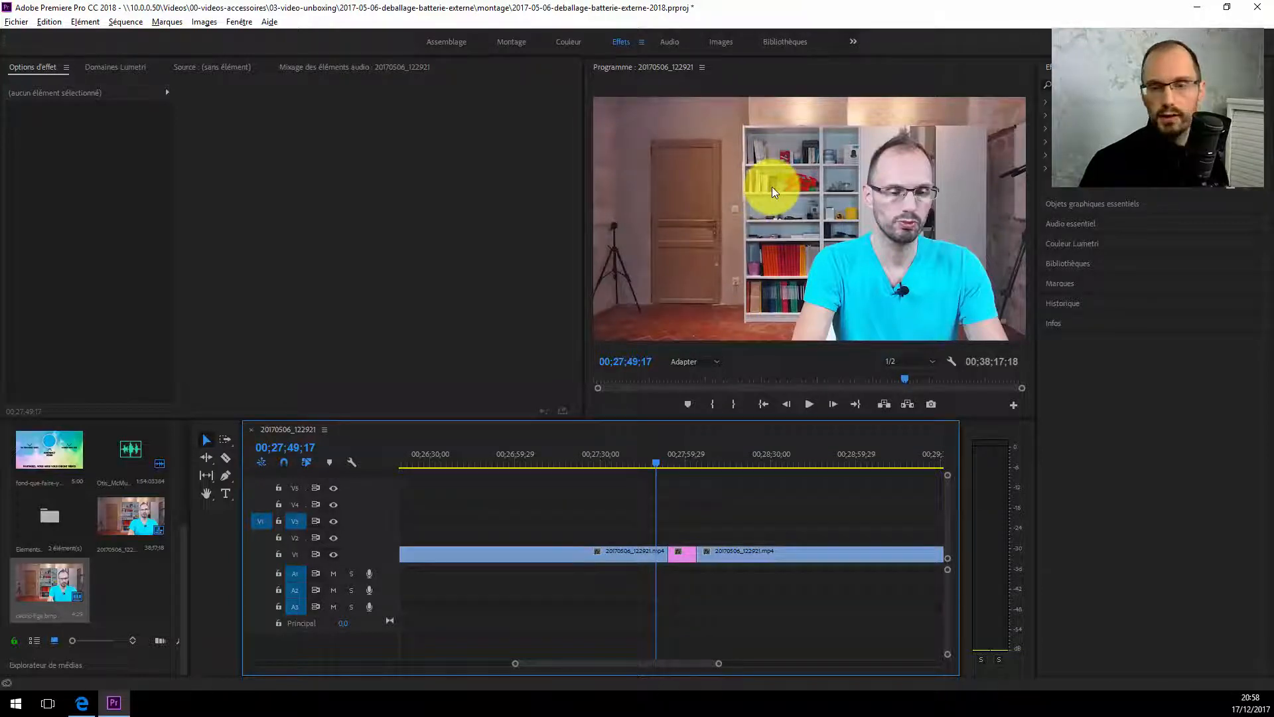
Step: Delete the still image and the second clip part, and extend the first part's end into one continuous clip
click(688, 555)
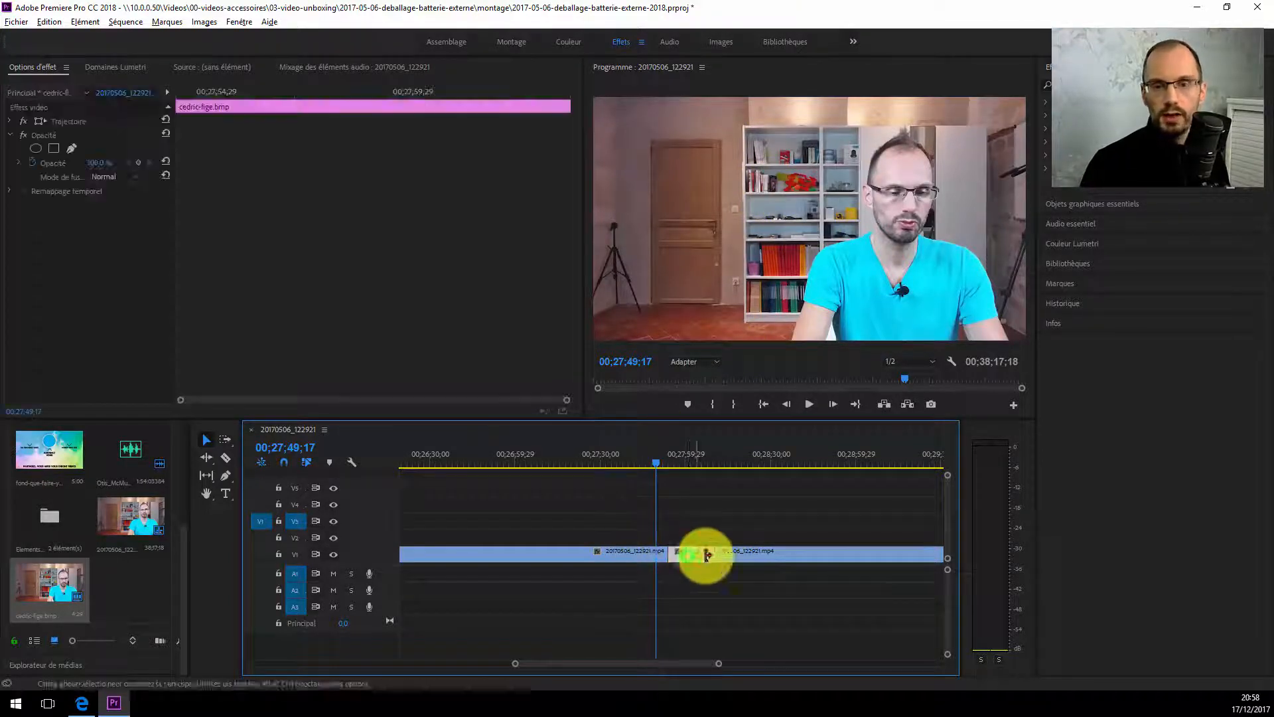
key(Delete)
click(715, 555)
key(Delete)
drag(665, 555, 1128, 553)
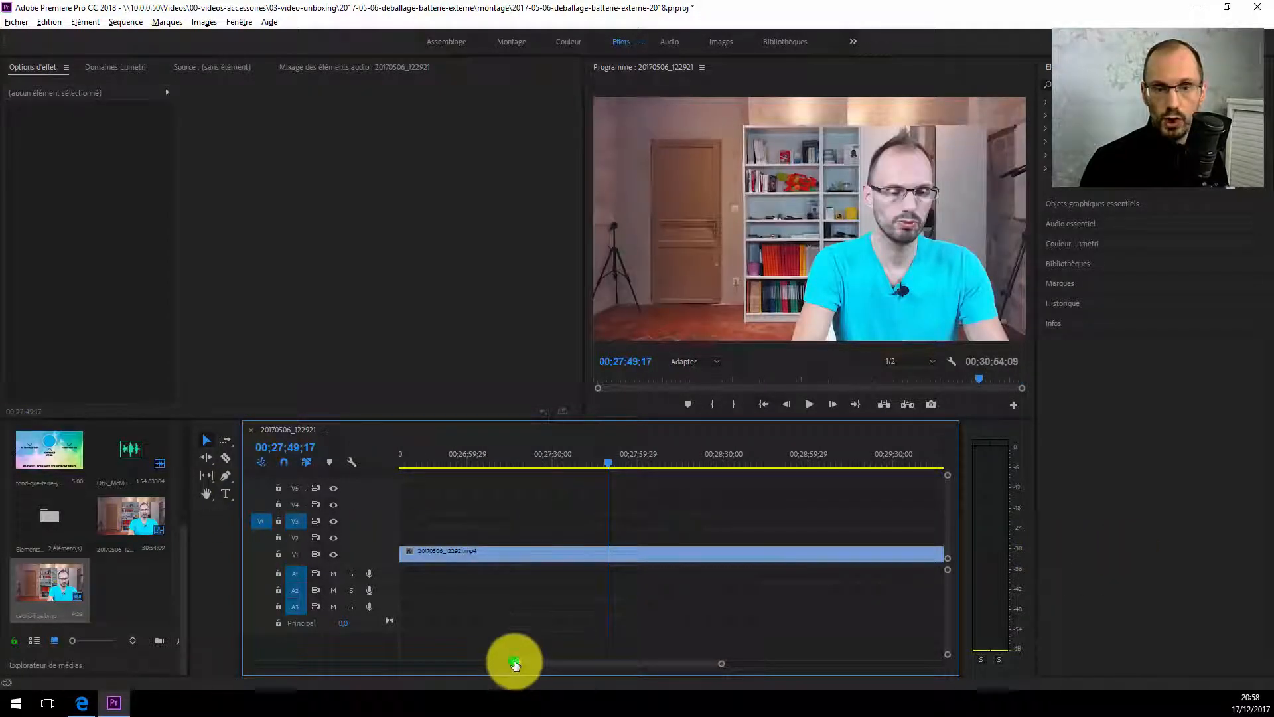
Step: Park the playhead at 00;25;11;02 in the extended V1 clip
drag(512, 662, 407, 663)
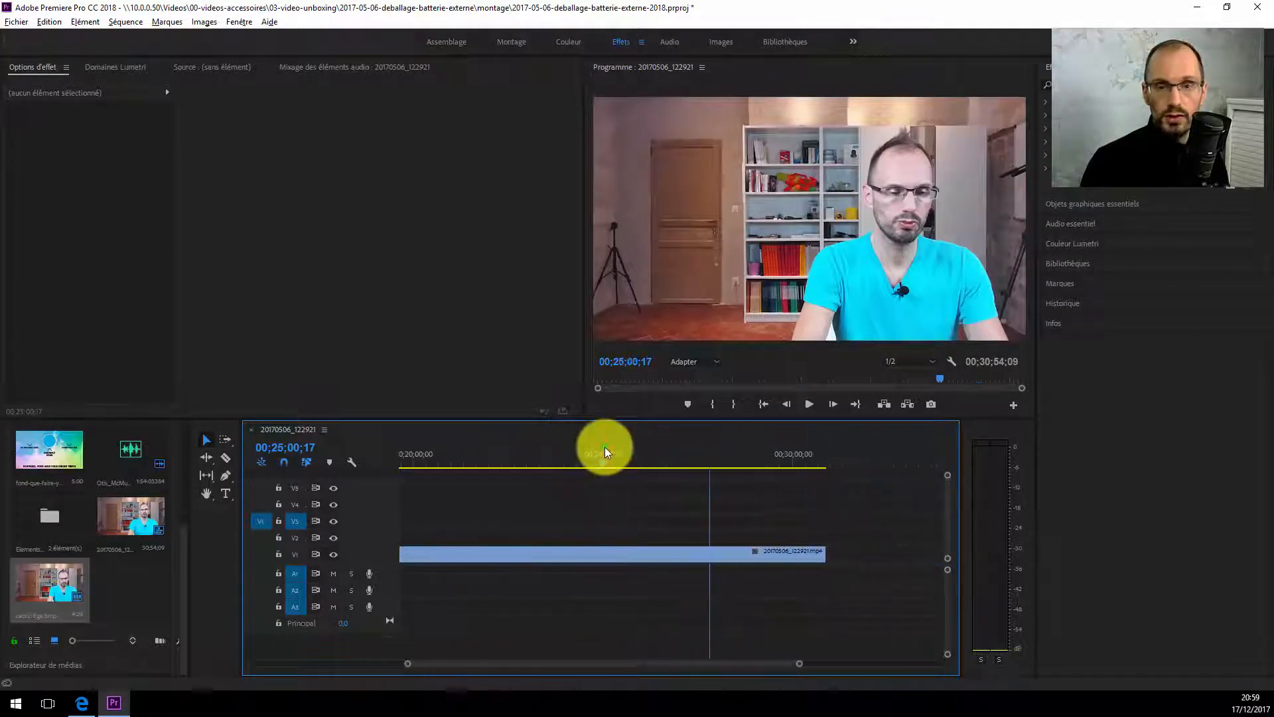
click(588, 458)
drag(589, 458, 612, 462)
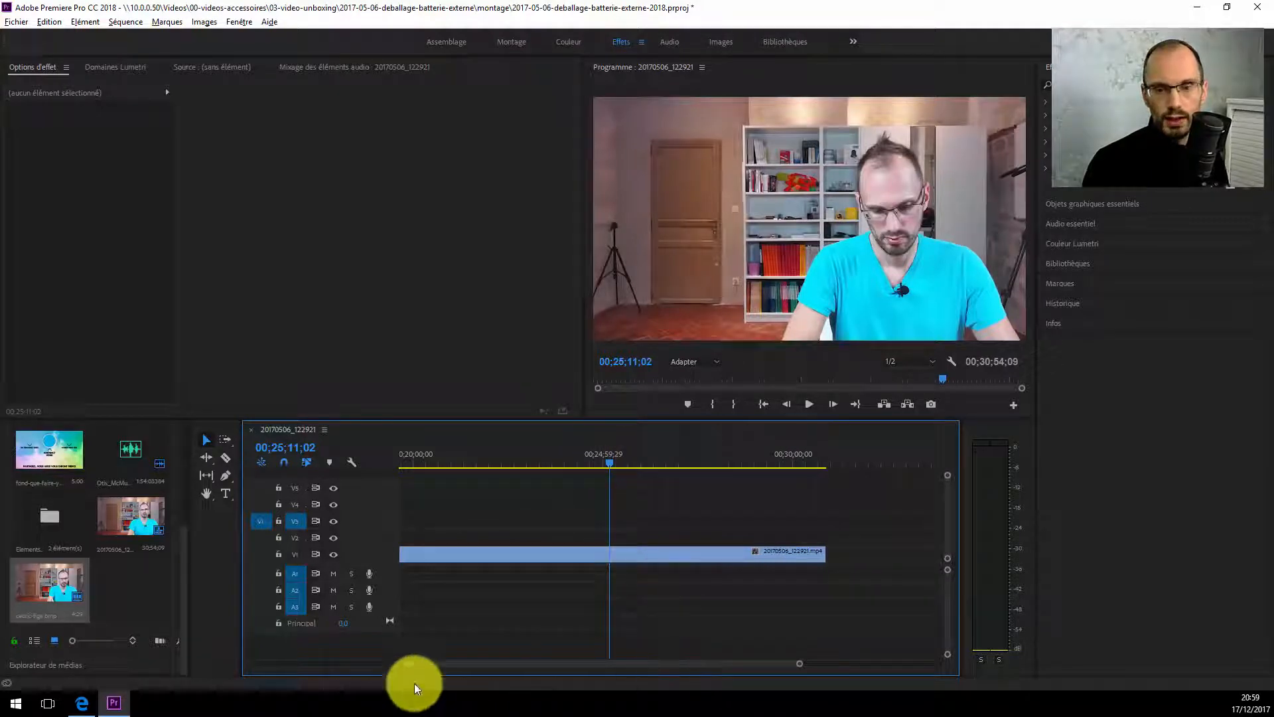
Step: Cut the V1 clip into two parts at 00;26;18;03
drag(408, 664, 392, 664)
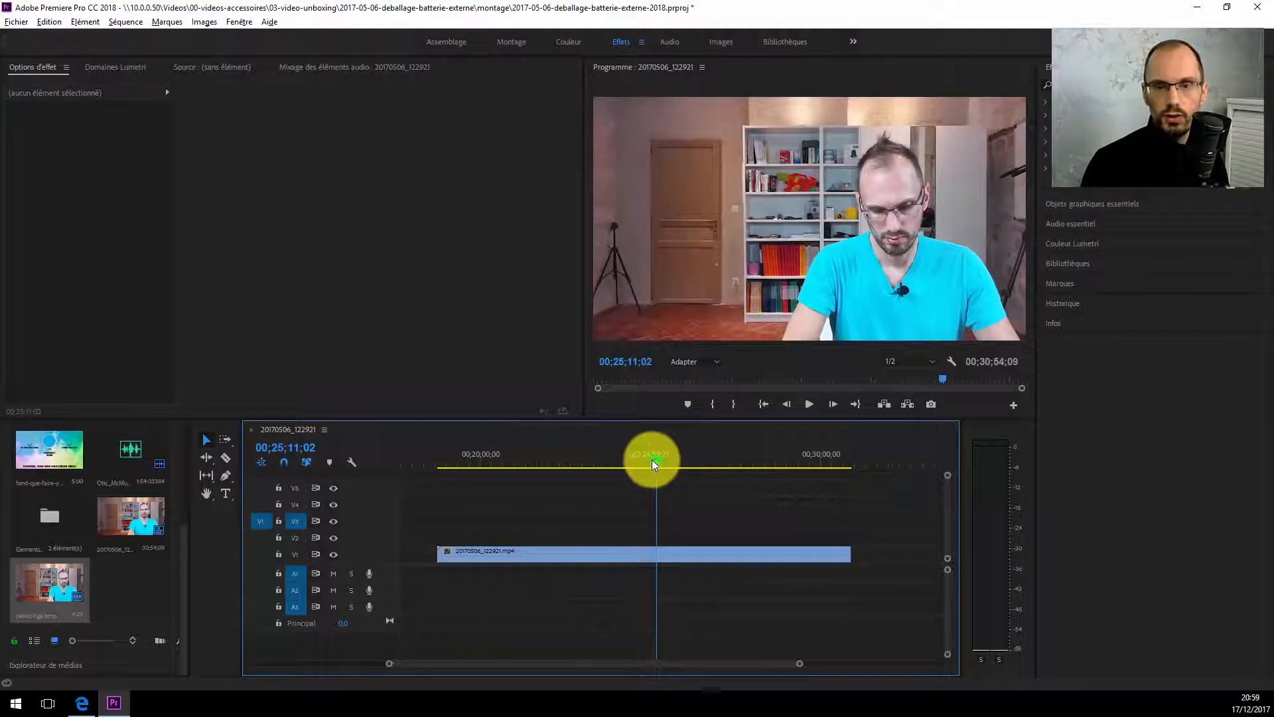
drag(652, 460, 695, 470)
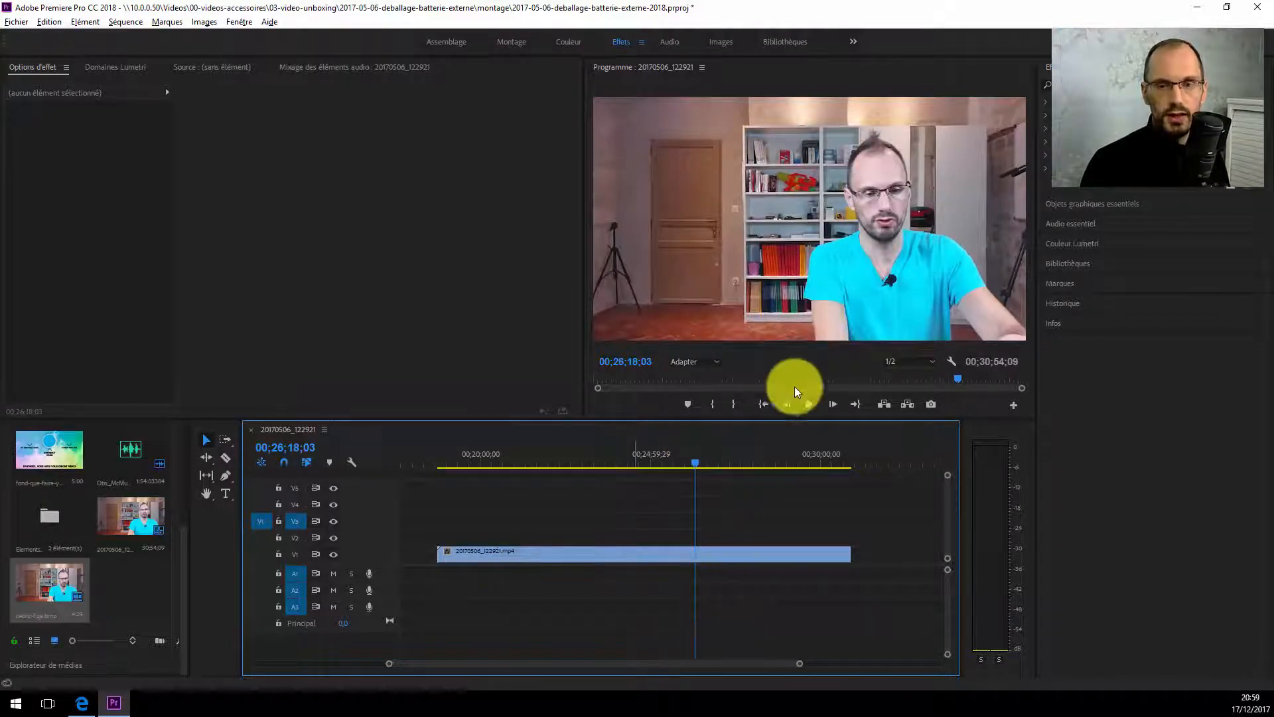
click(225, 458)
click(695, 553)
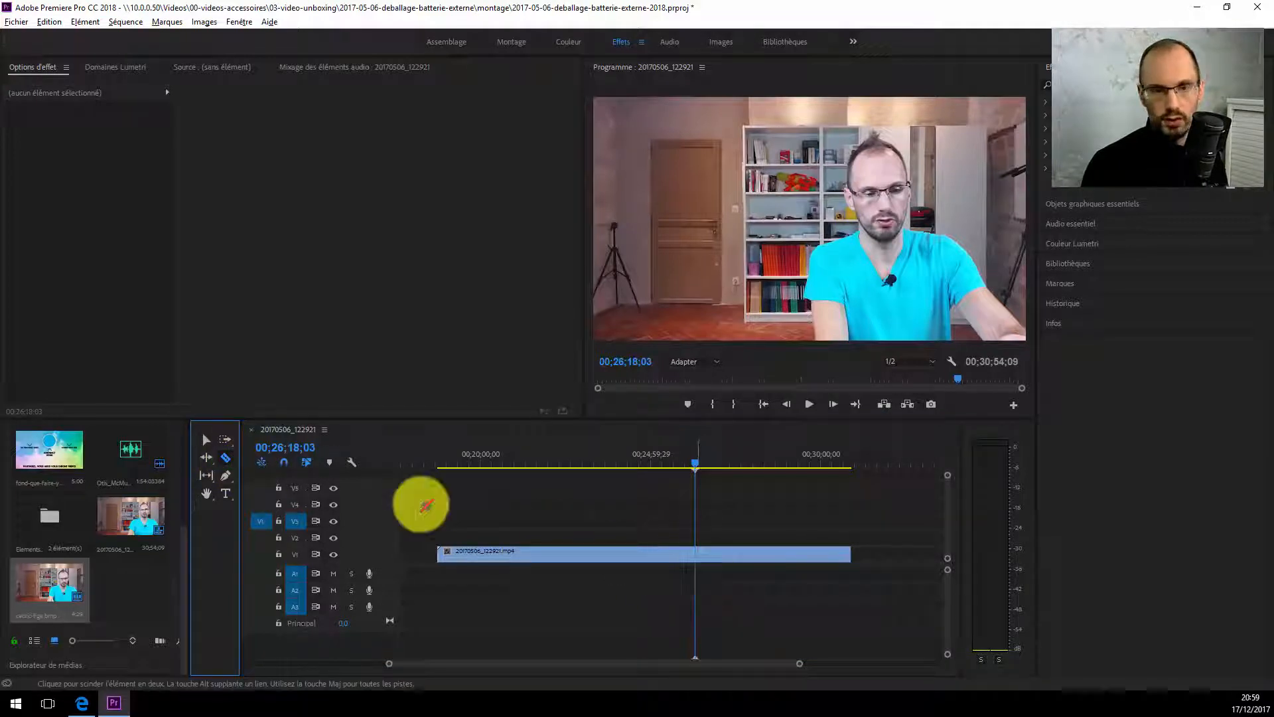
click(206, 438)
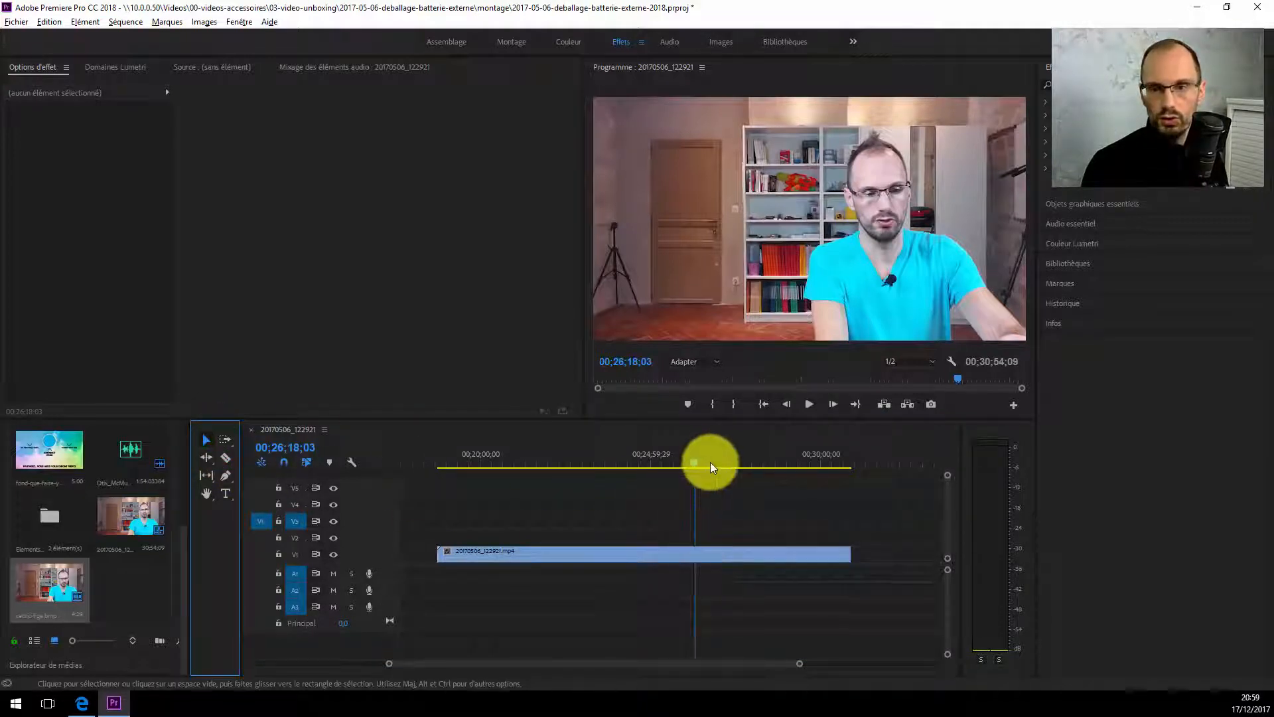
click(694, 553)
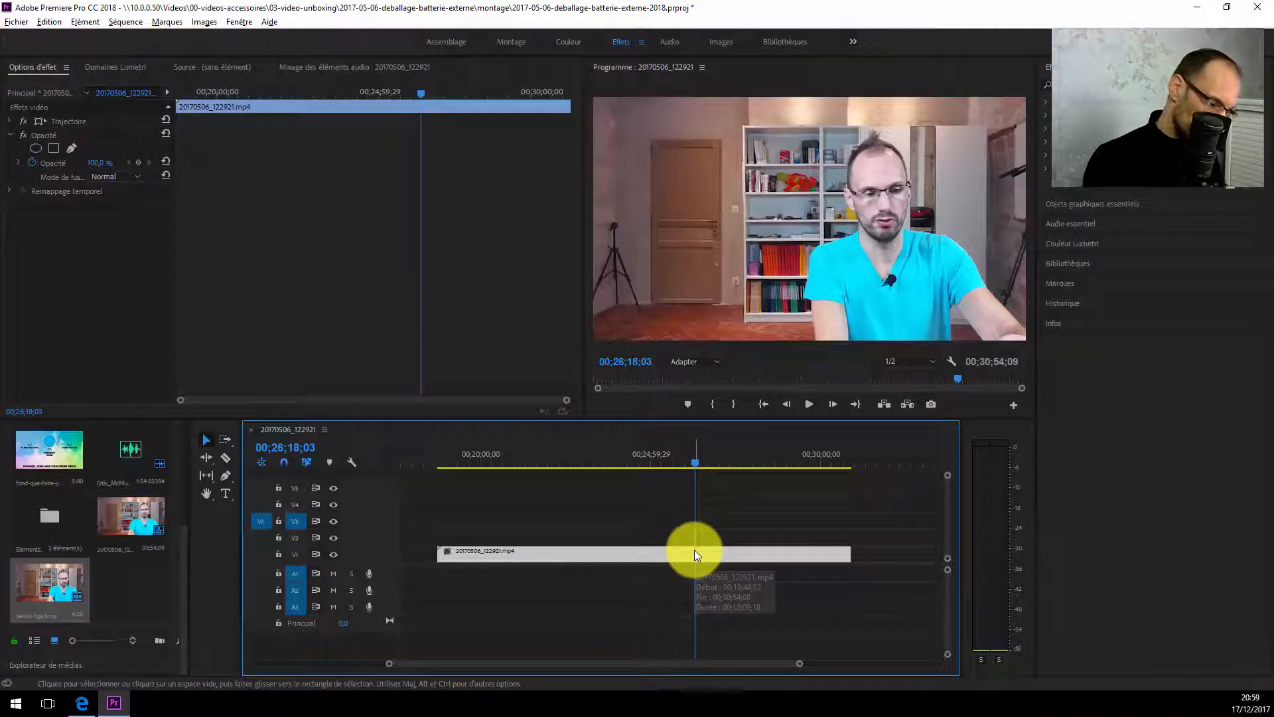
key(ctrl+k)
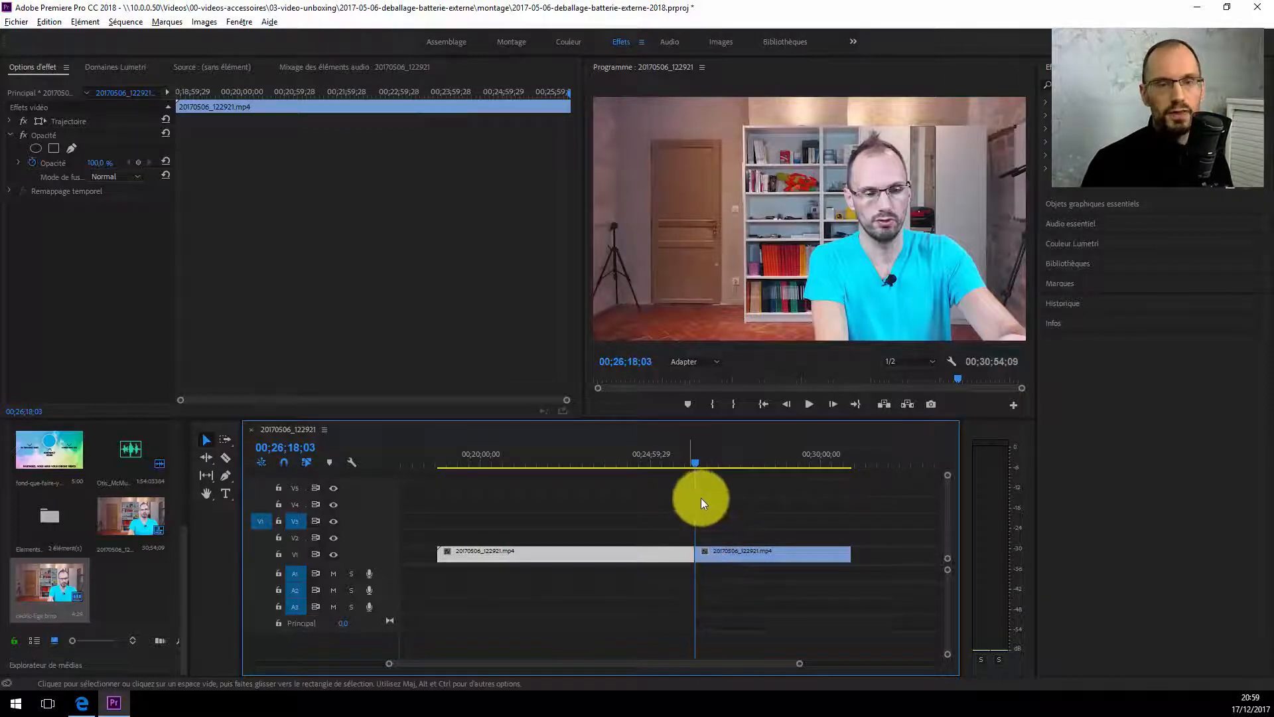
Step: Apply a frame hold to the first clip part, holding on the playhead frame (Tête de lecture)
click(79, 23)
mouse_move(118, 130)
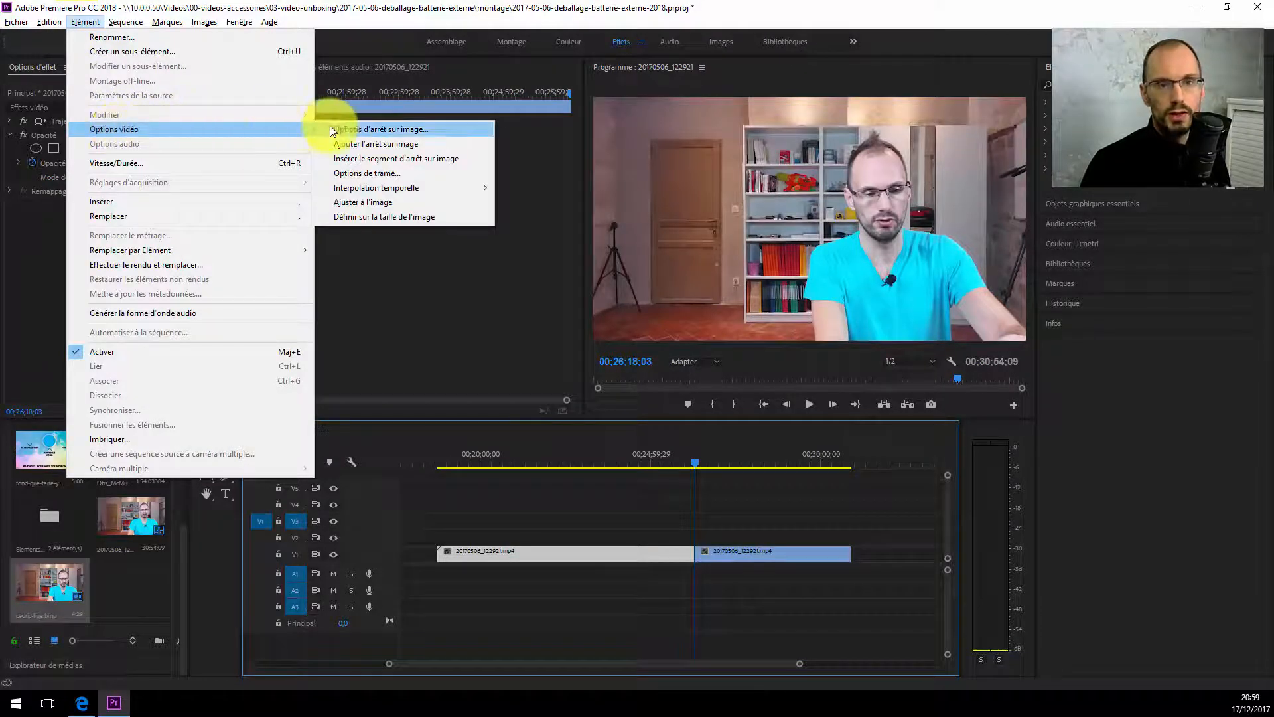
click(360, 129)
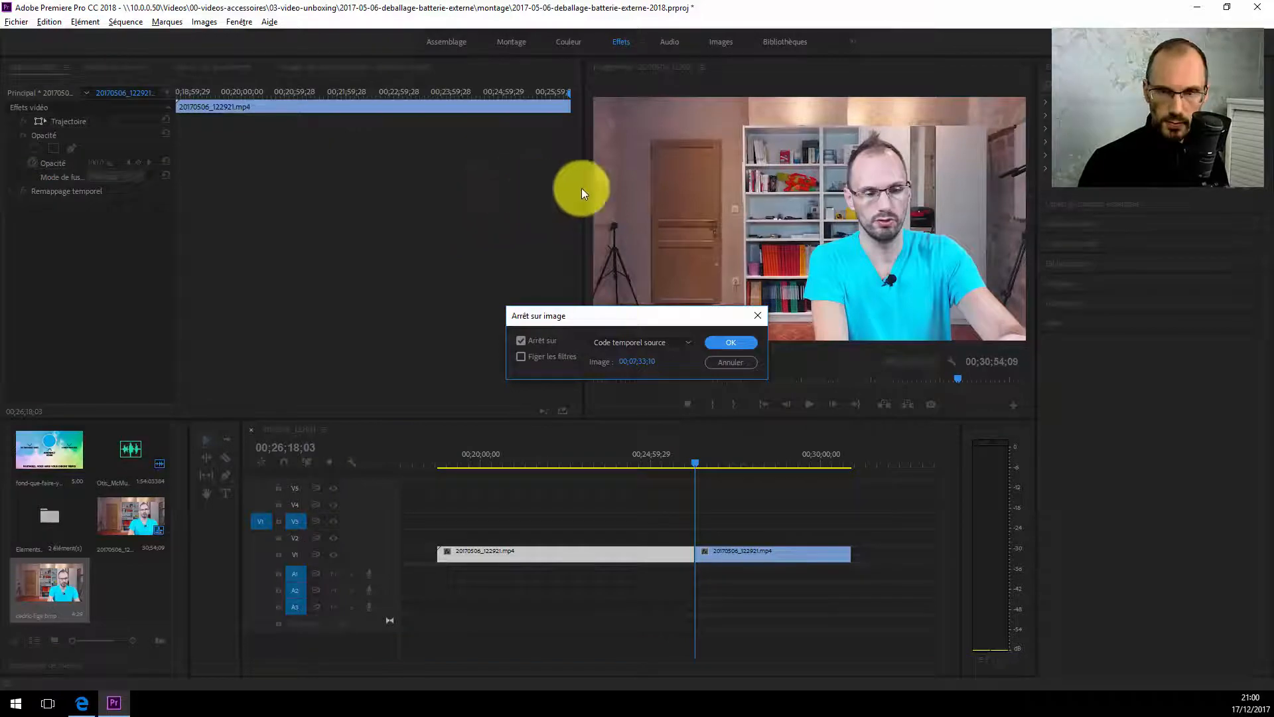
click(628, 341)
click(636, 416)
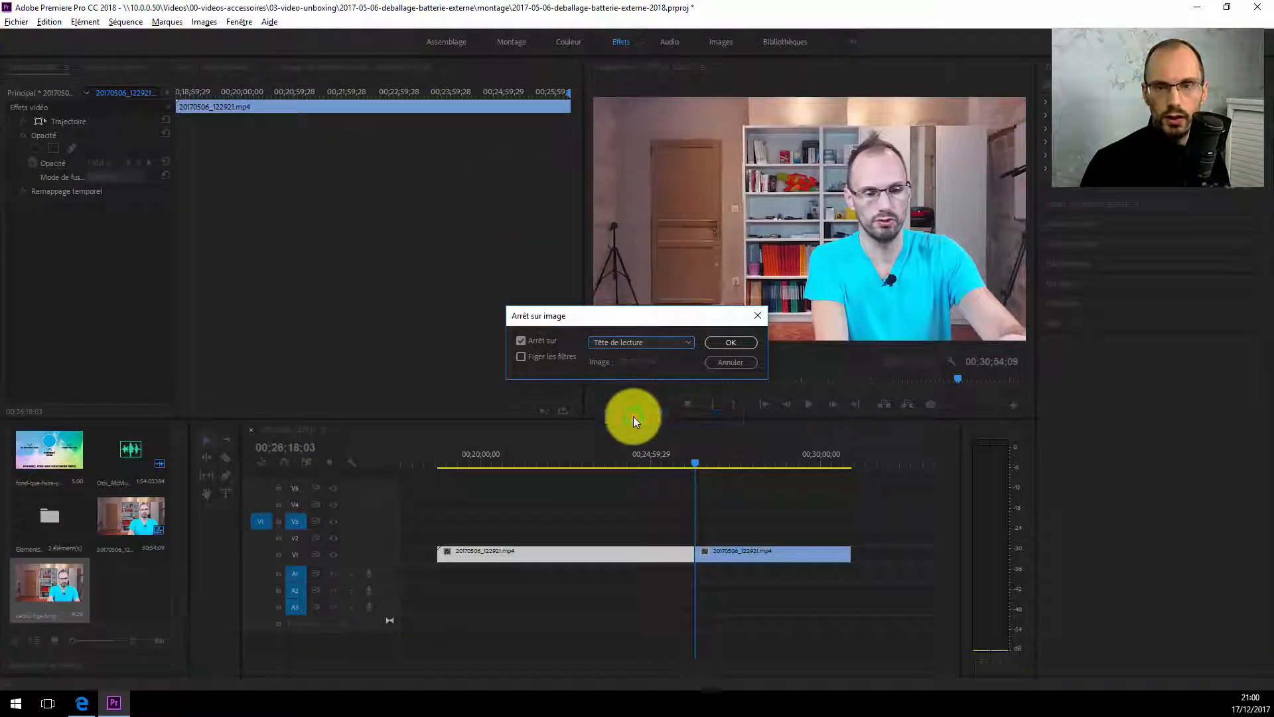
click(726, 343)
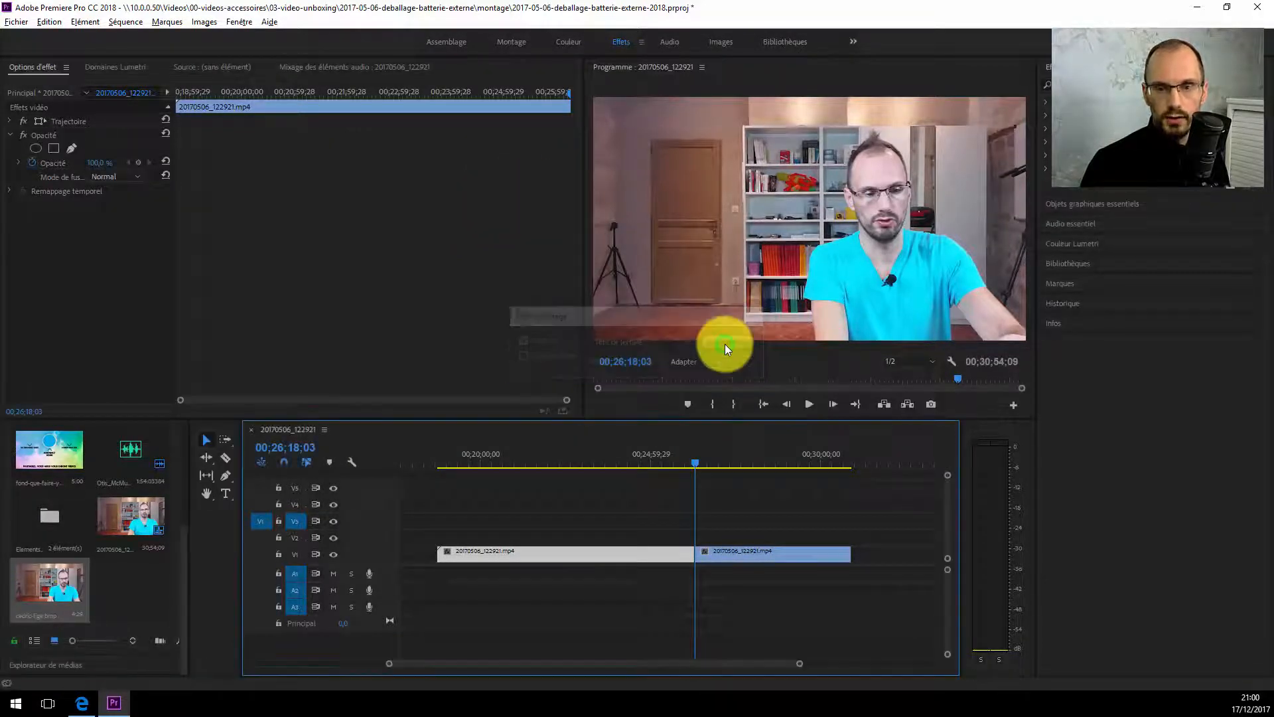
click(715, 506)
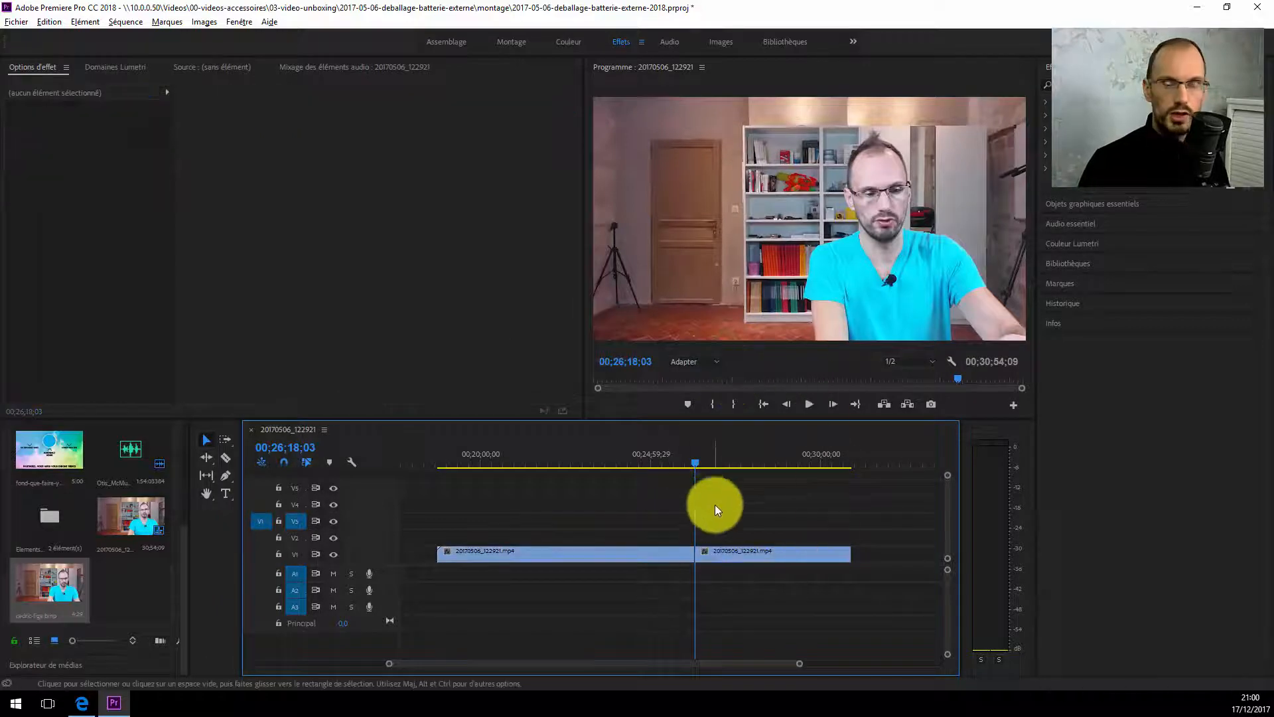
Step: Insert a frame hold segment (Insérer le segment d'arrêt sur image) at 00;26;18;03, between the two clip parts
click(704, 555)
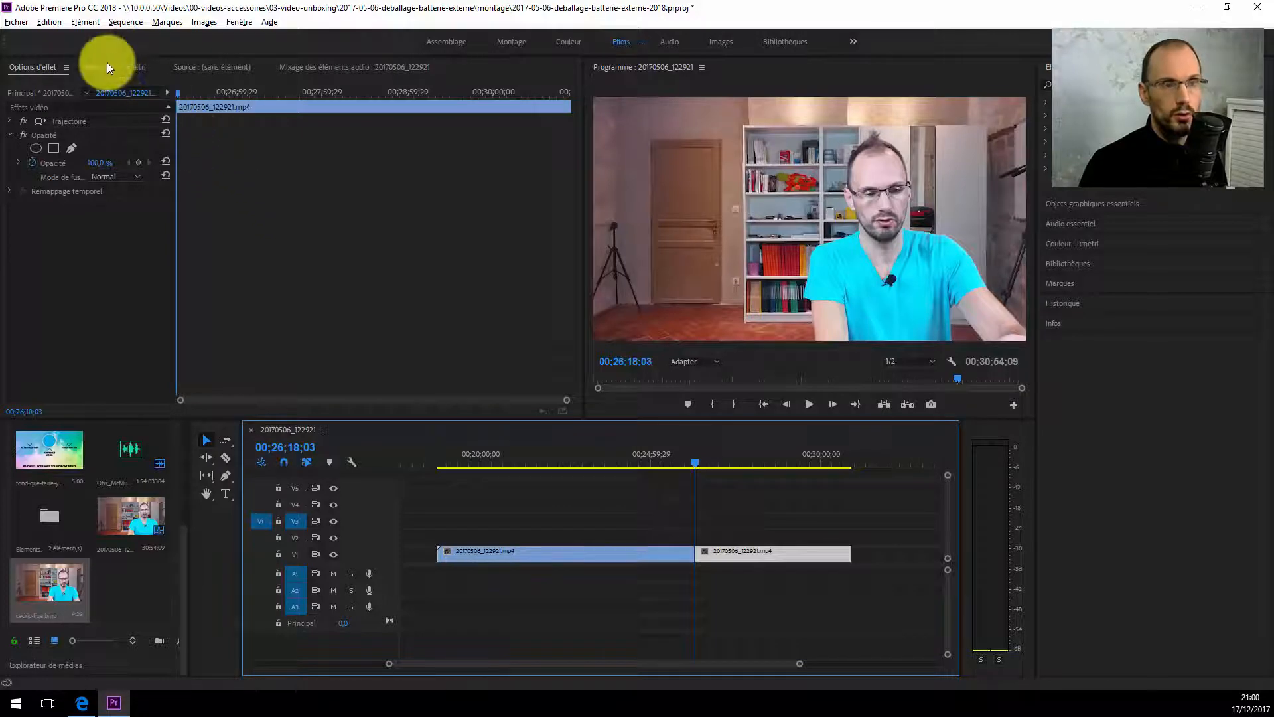
click(83, 22)
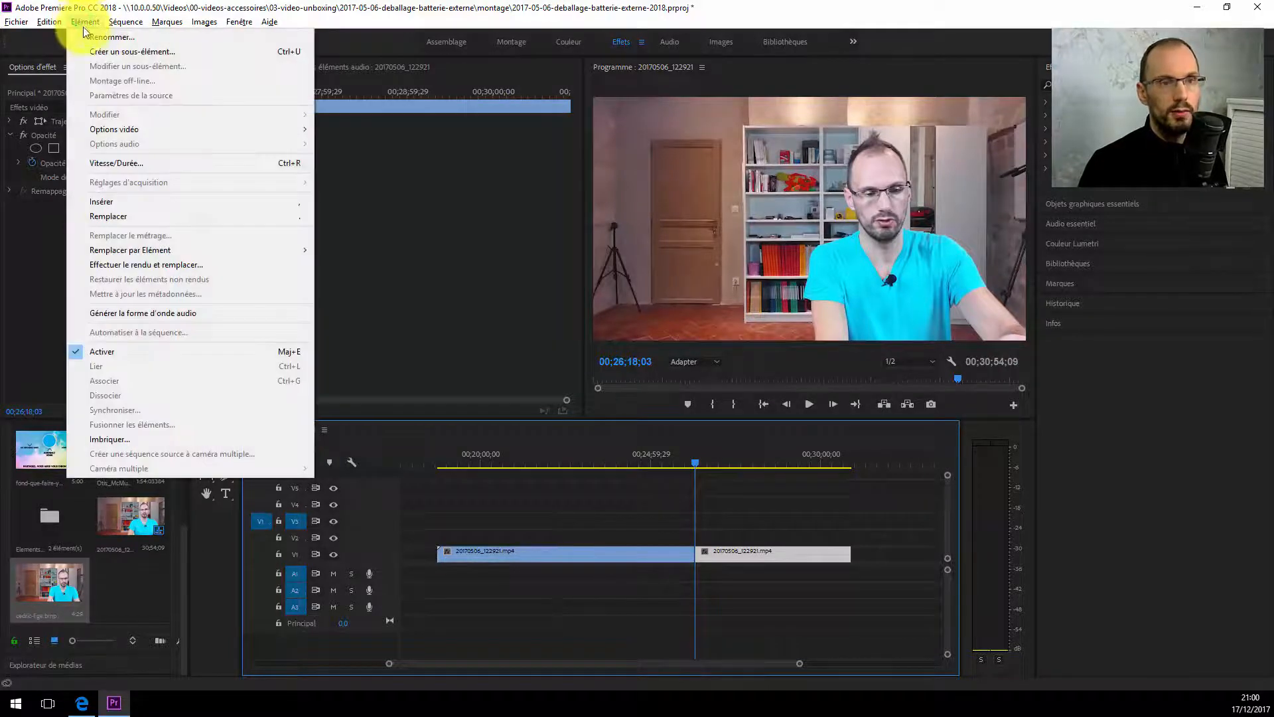
mouse_move(114, 133)
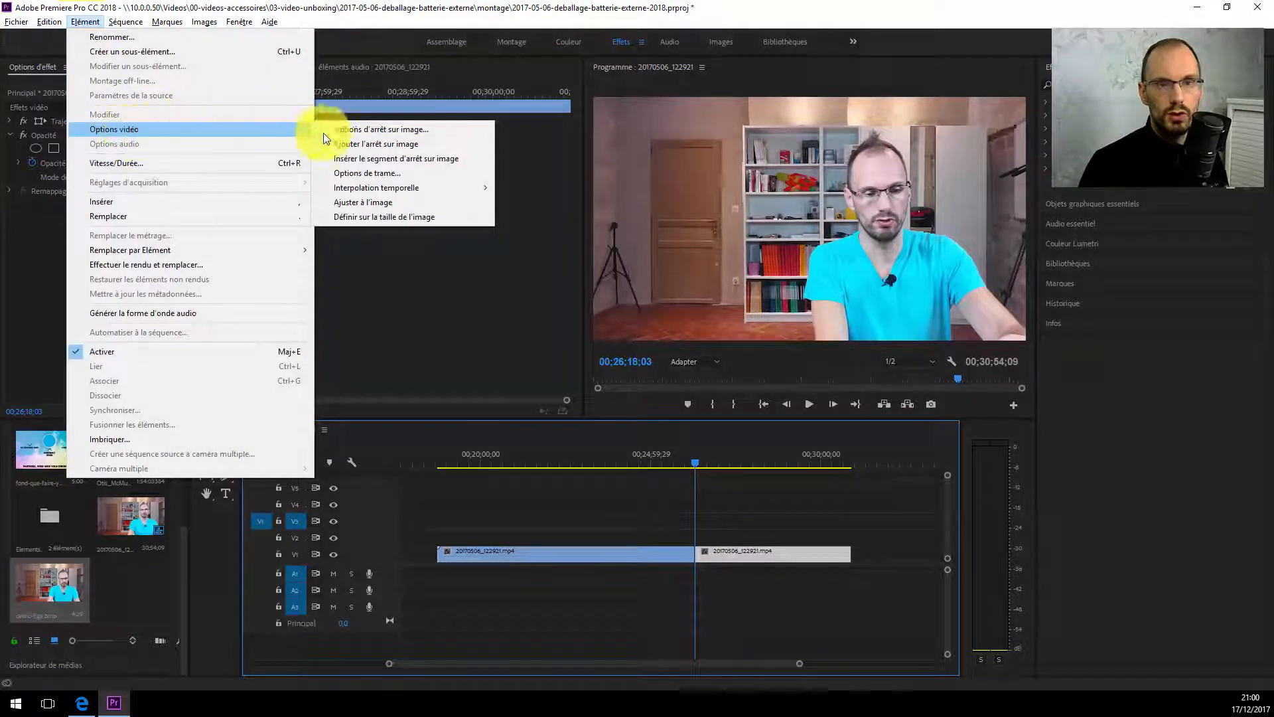
click(350, 159)
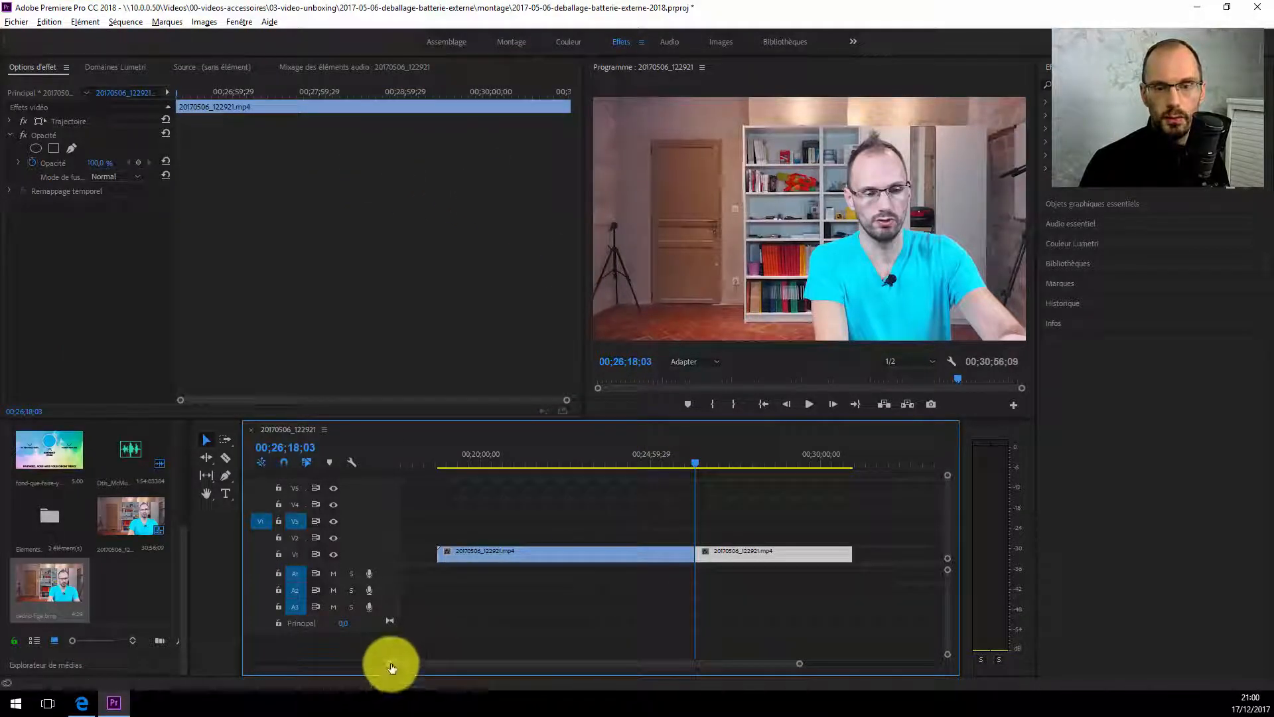
drag(390, 662, 540, 655)
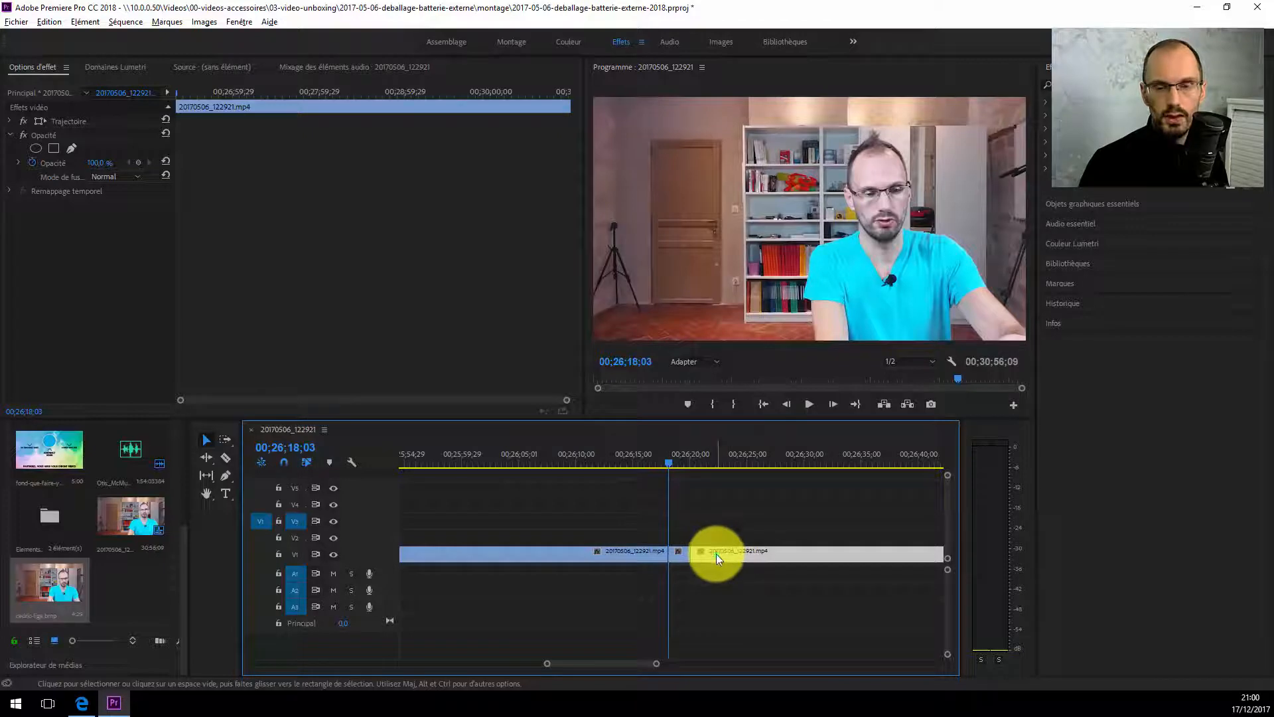
Step: Park the playhead at 00;26;20;02 and turn off the frame hold on the second clip part, with its reference set to Tête de lecture
click(83, 24)
click(116, 127)
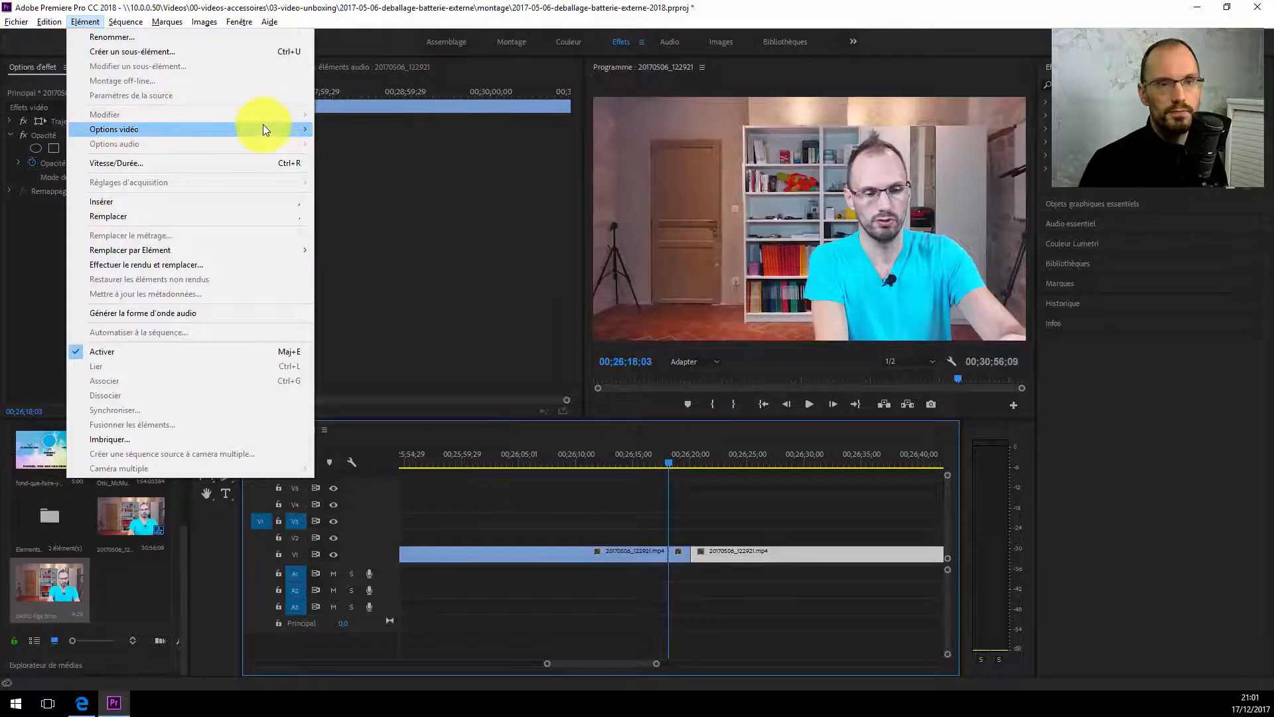
mouse_move(690, 459)
mouse_down()
mouse_move(681, 463)
mouse_move(693, 468)
mouse_up()
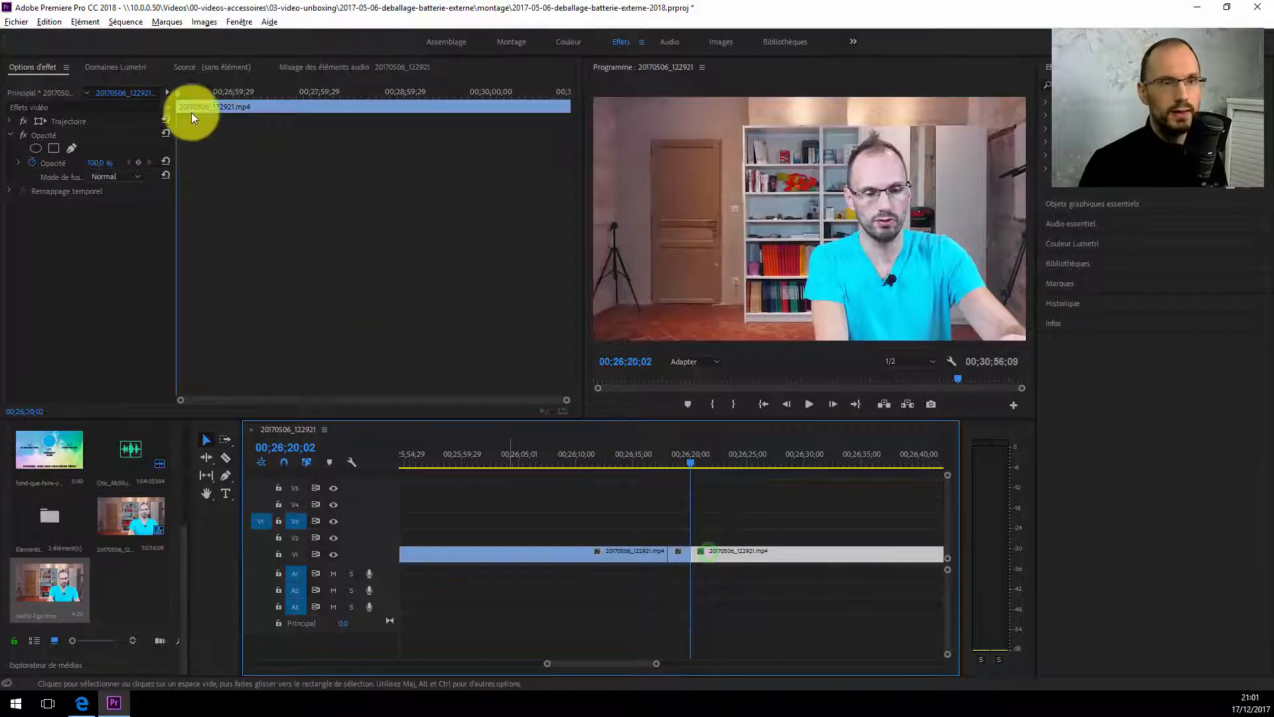
click(87, 23)
mouse_move(115, 130)
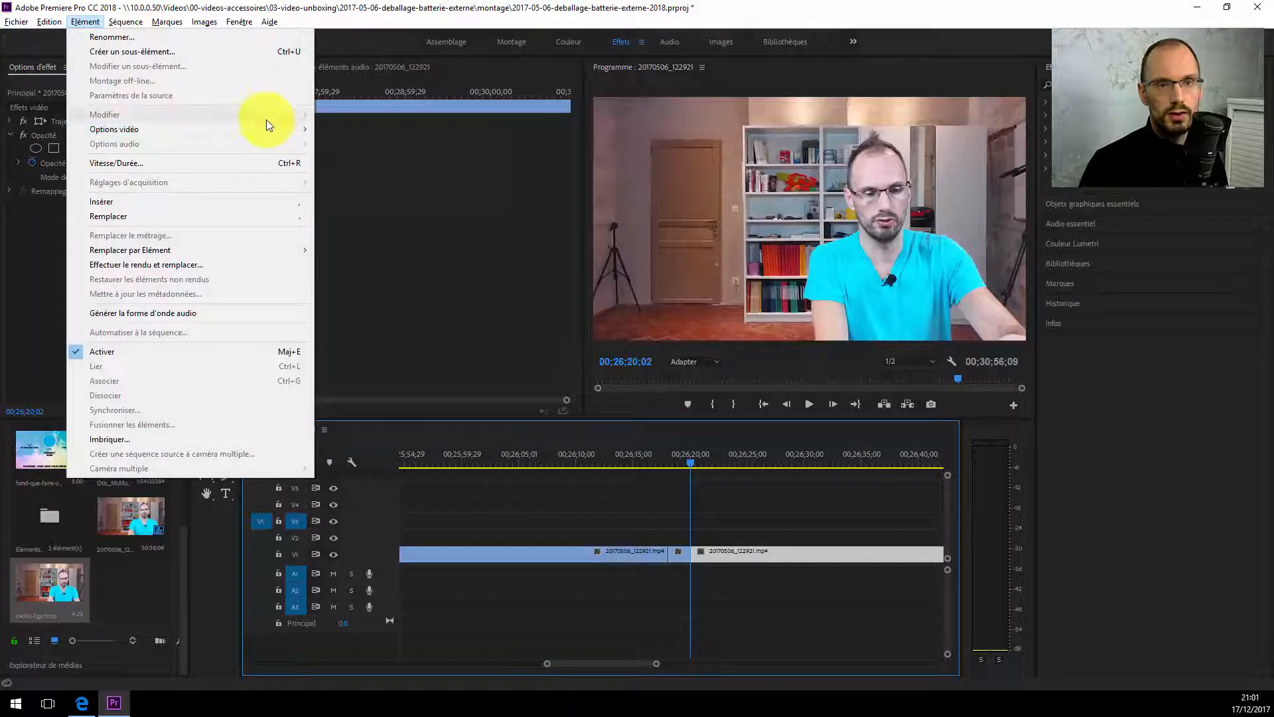
mouse_move(258, 132)
click(357, 129)
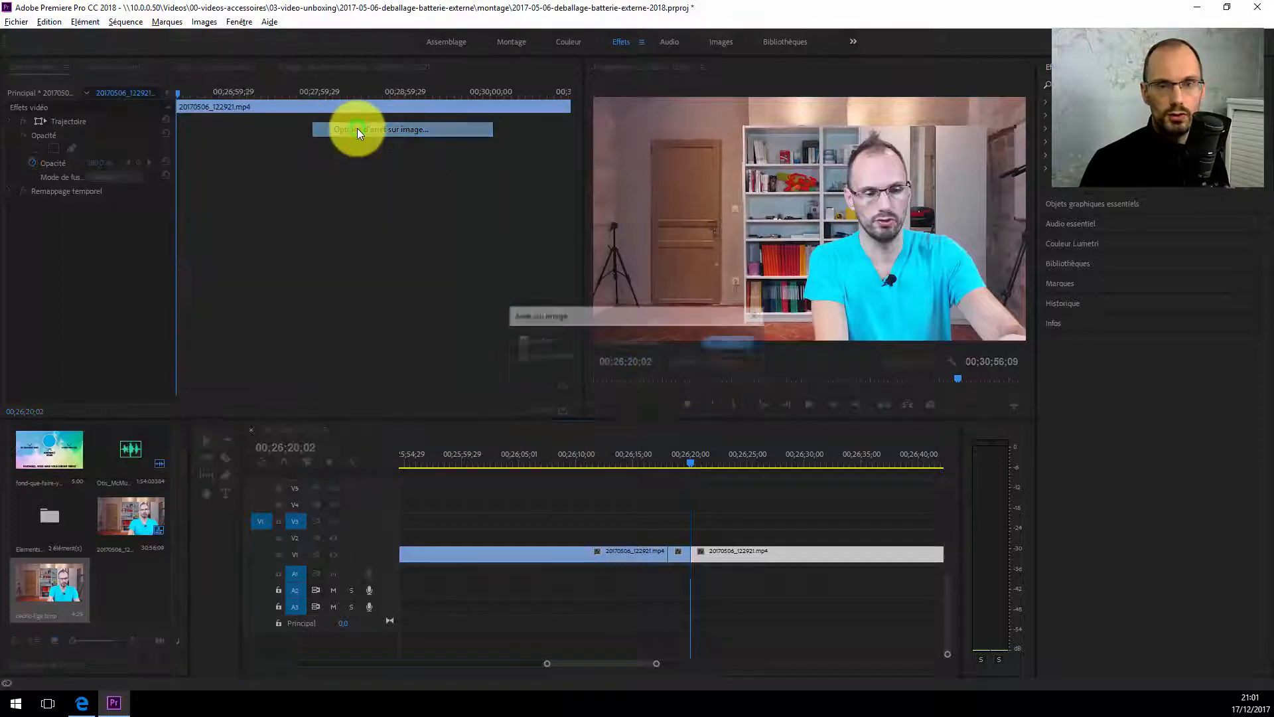
click(611, 342)
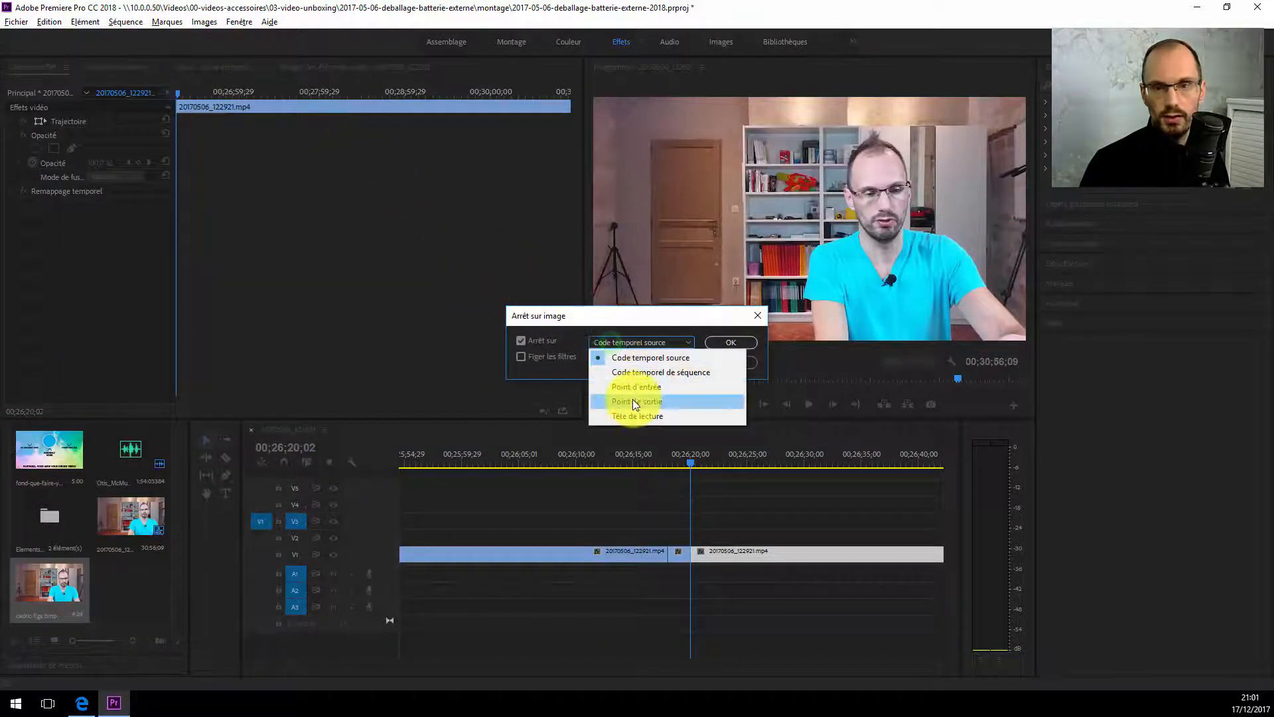
click(624, 417)
click(521, 341)
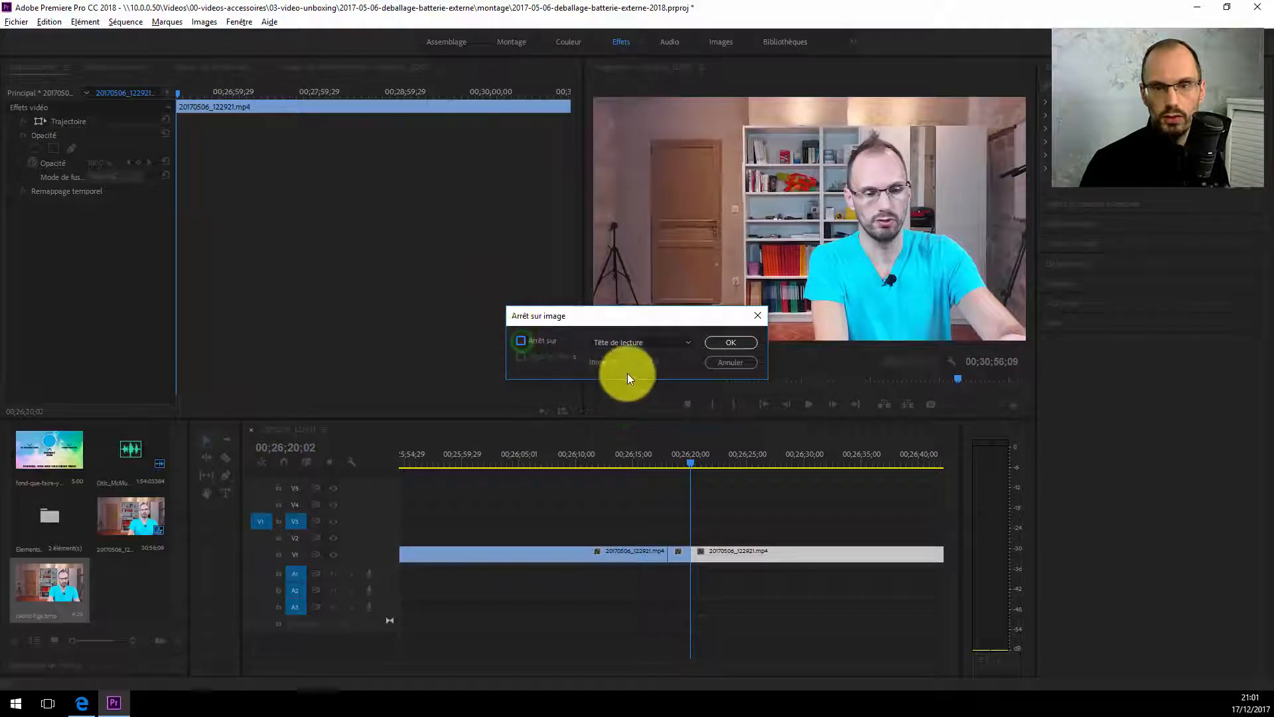
click(719, 341)
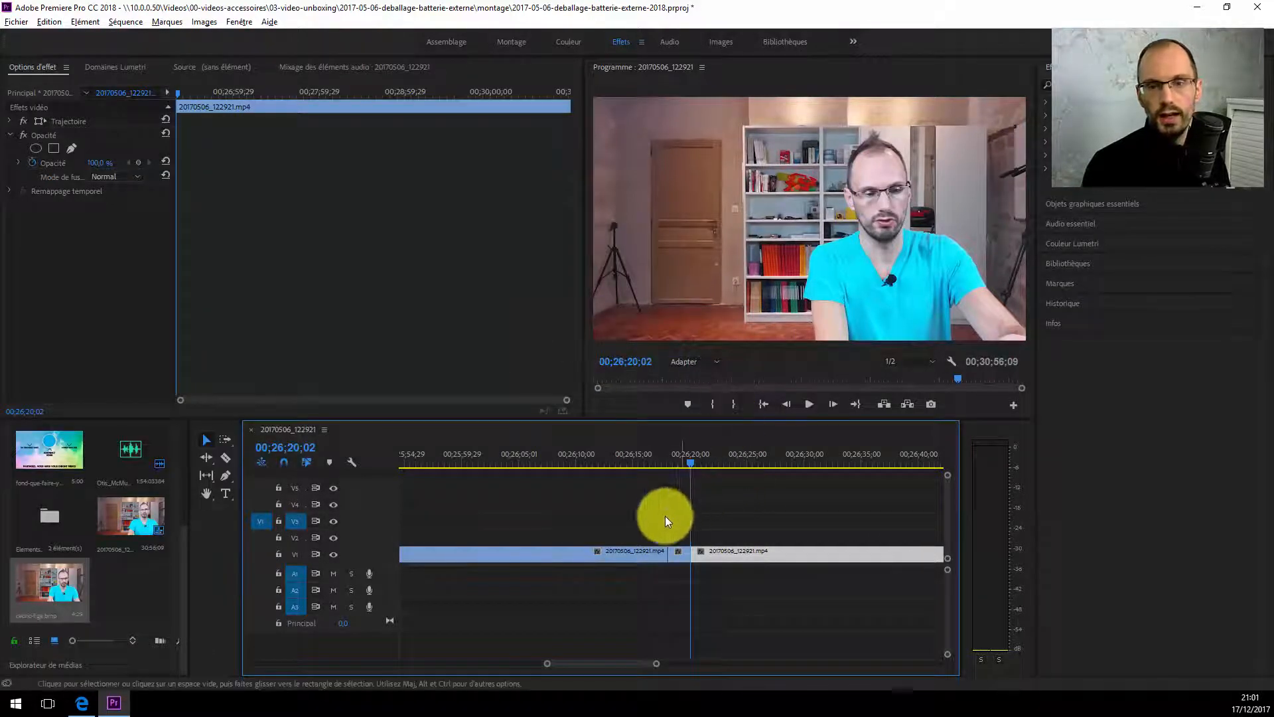
Step: Play the start of the second clip part, and replay the sequence from shortly before the freeze segment to check the motion
key(space)
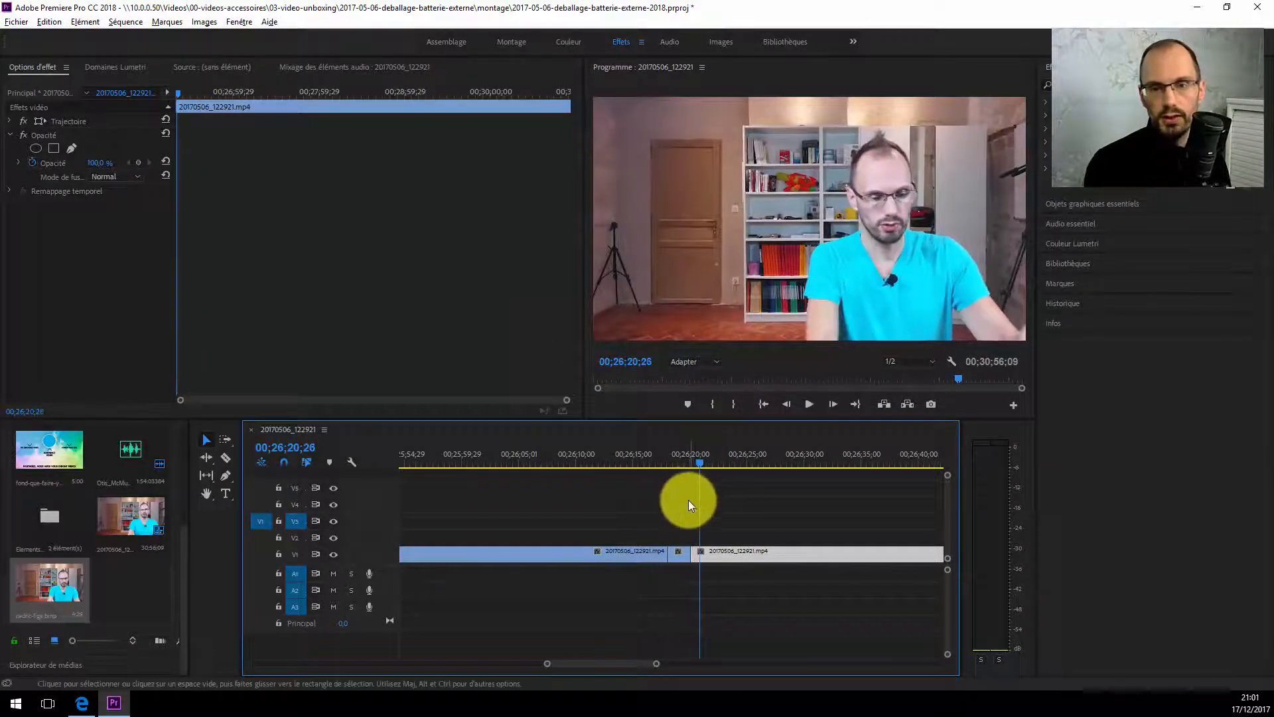
click(623, 458)
key(space)
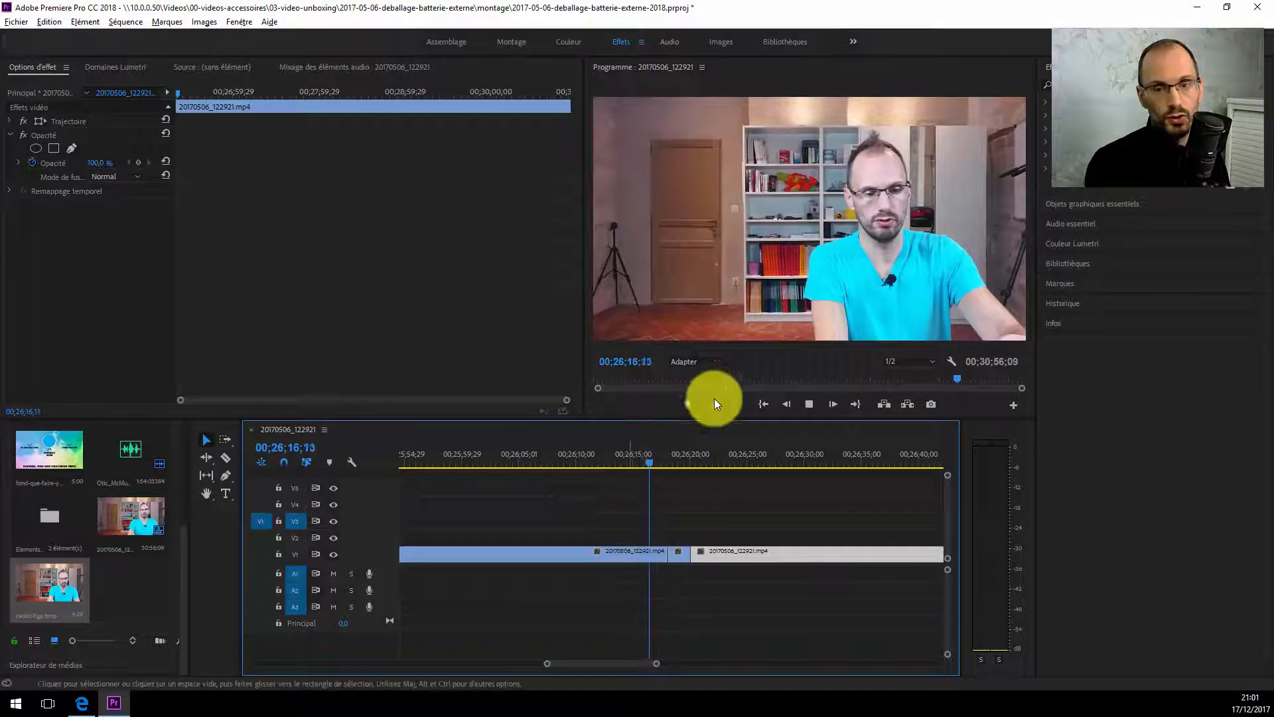
Step: Turn off the frame hold on the first clip part and play from 00;26;14;17 across the freeze segment to check it
click(643, 555)
key(space)
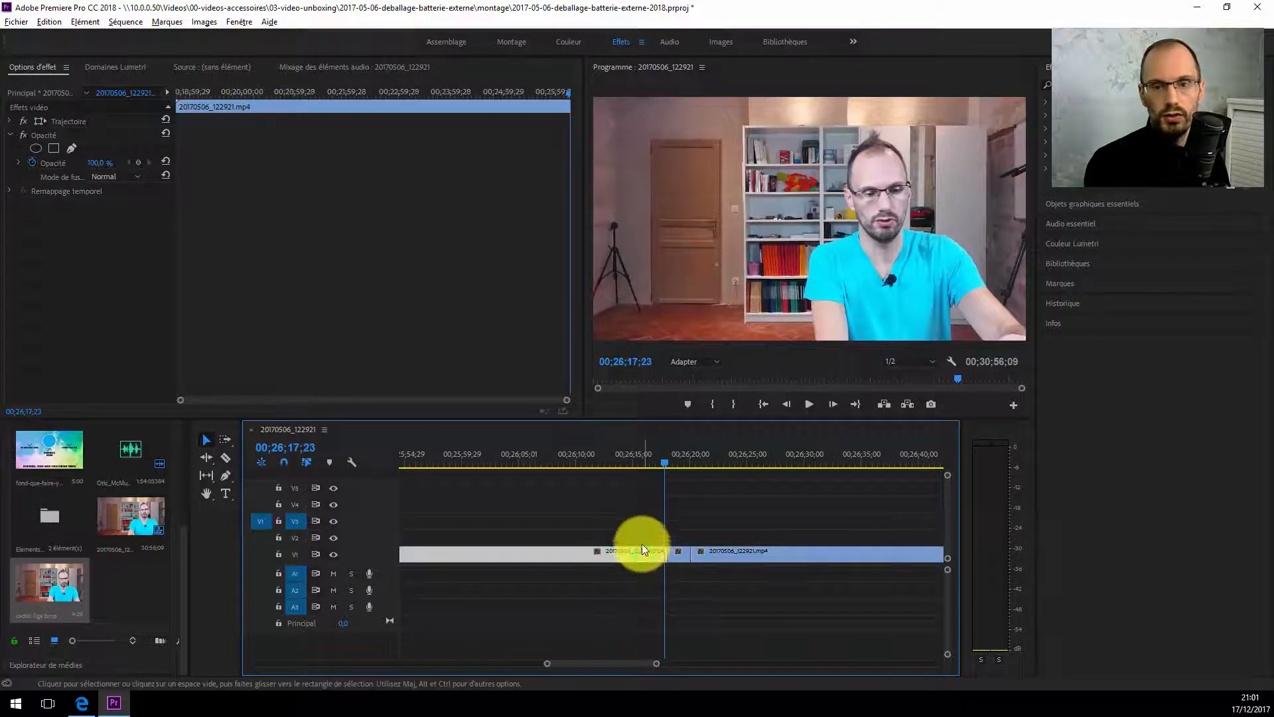
click(629, 464)
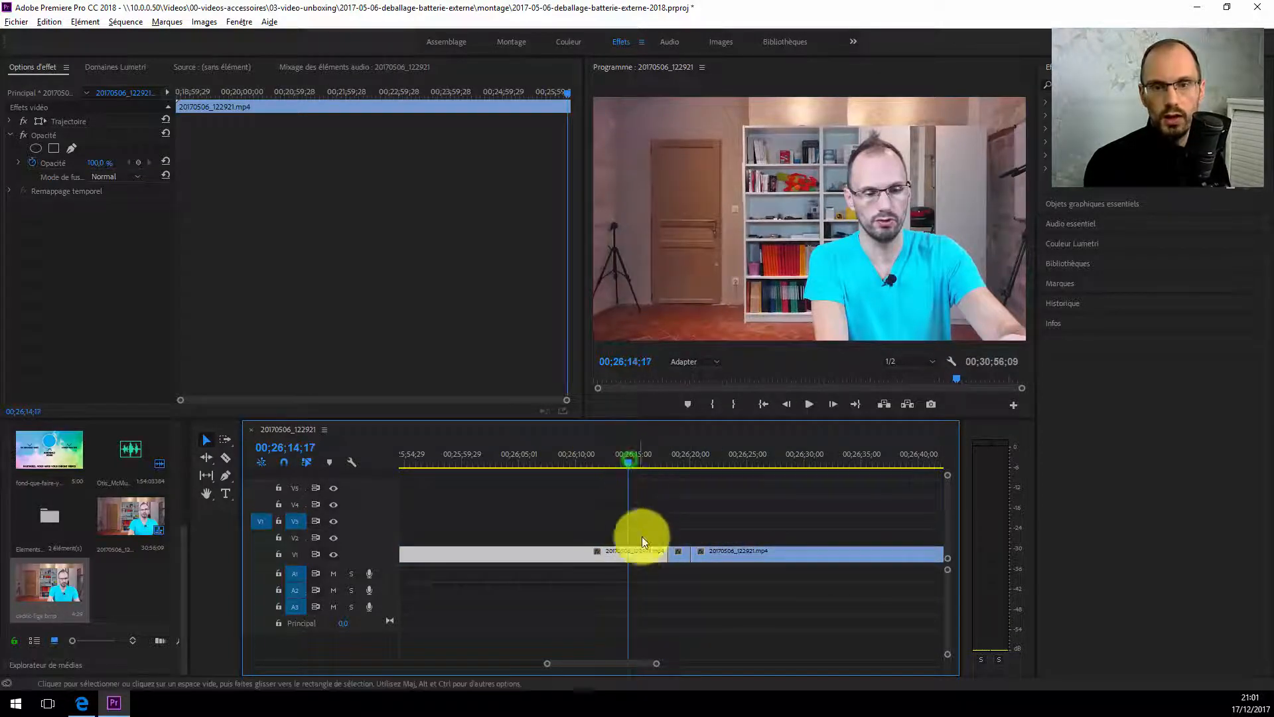
click(87, 22)
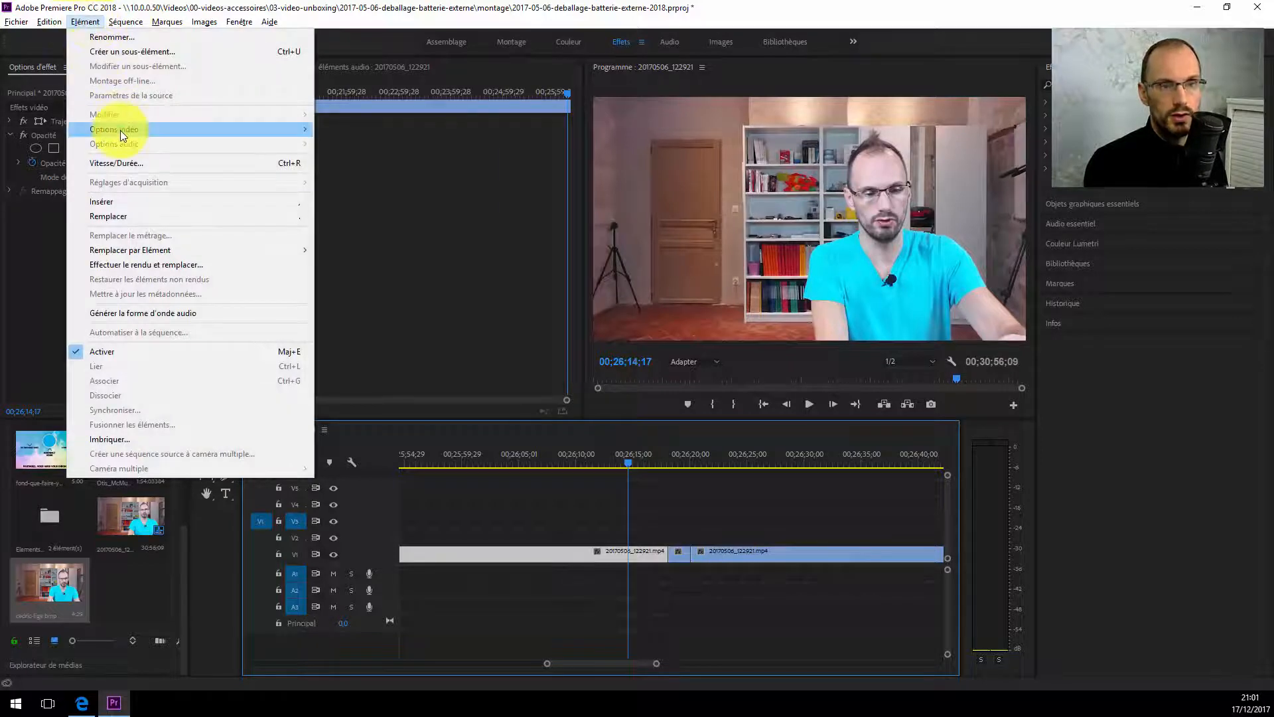
mouse_move(121, 130)
click(332, 131)
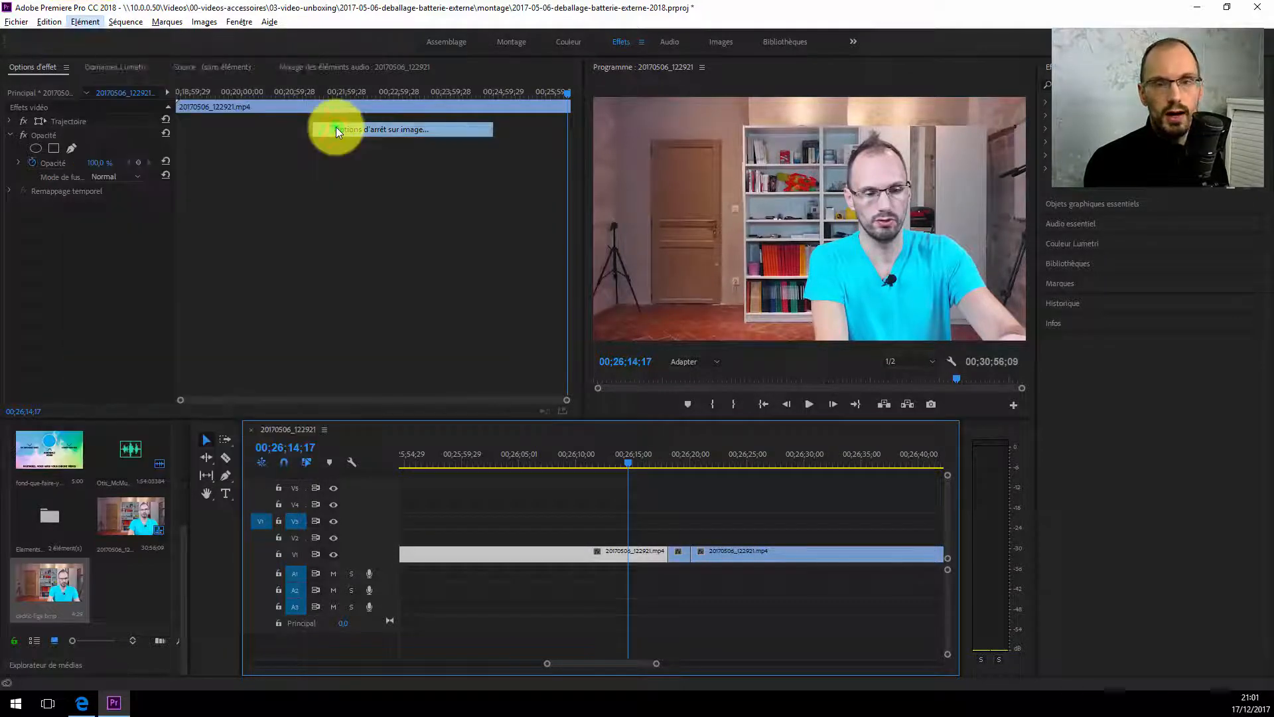
click(524, 343)
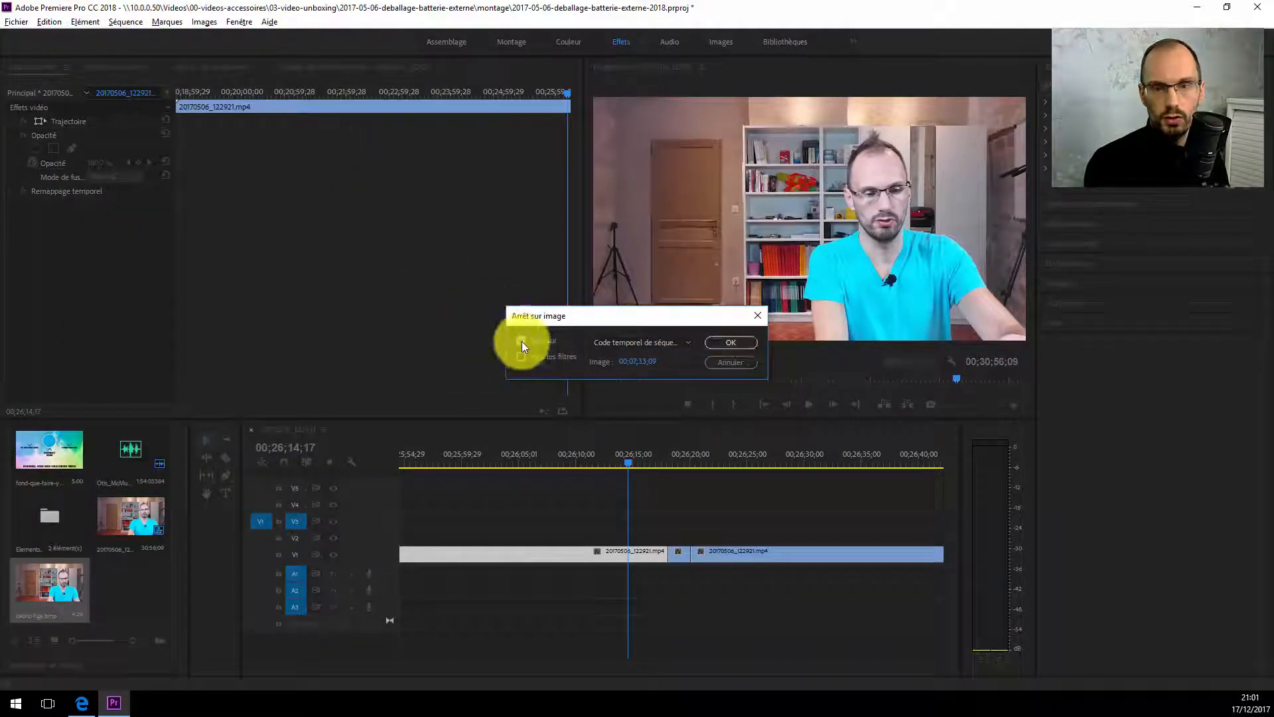
click(602, 342)
click(618, 413)
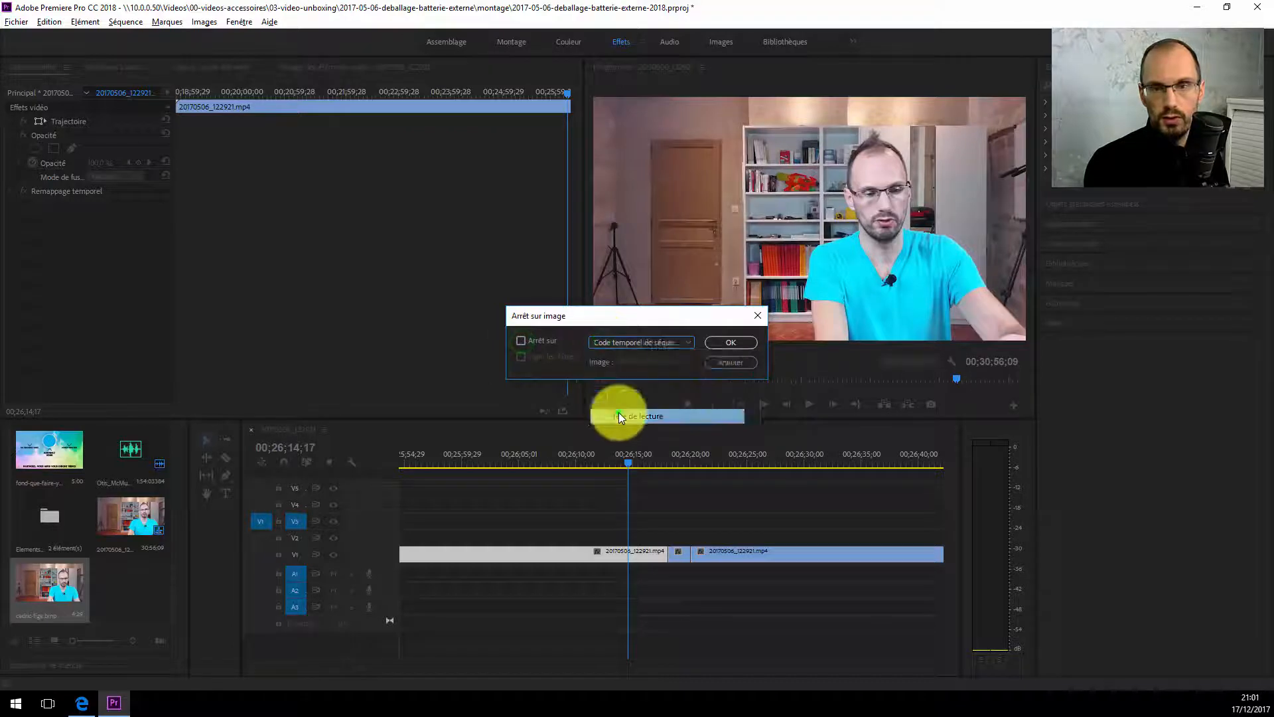
click(725, 344)
key(space)
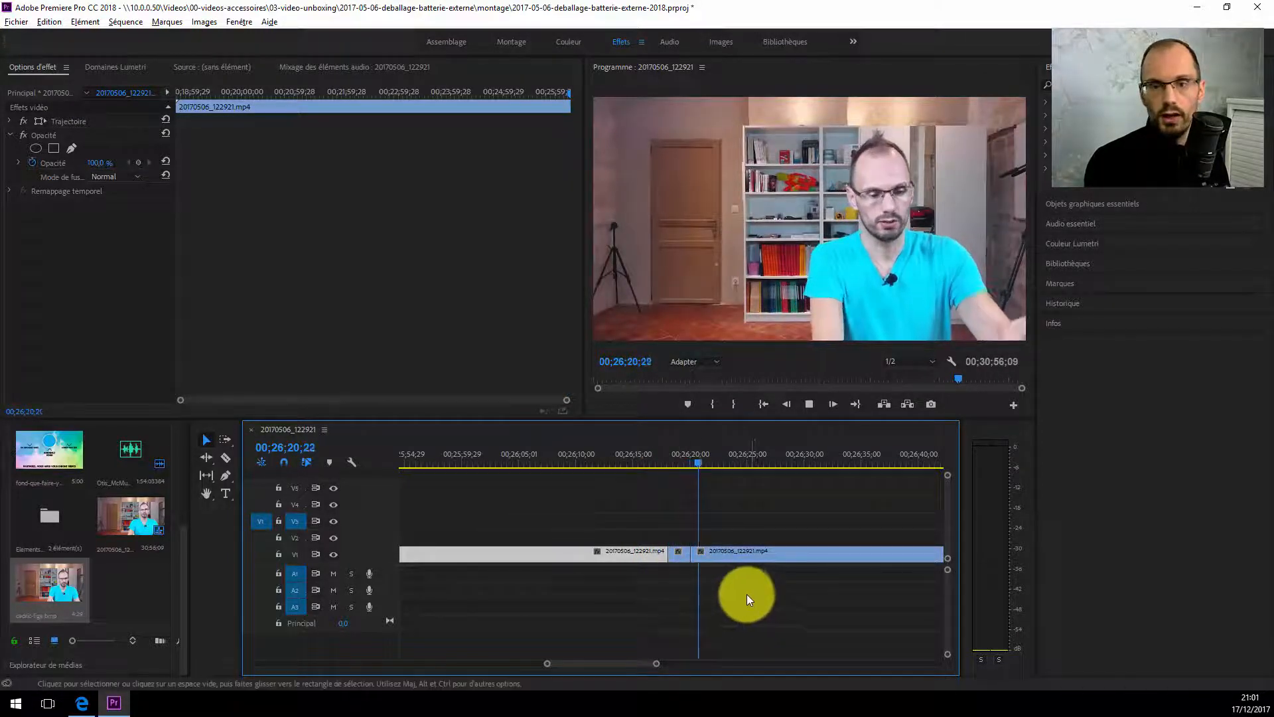
key(space)
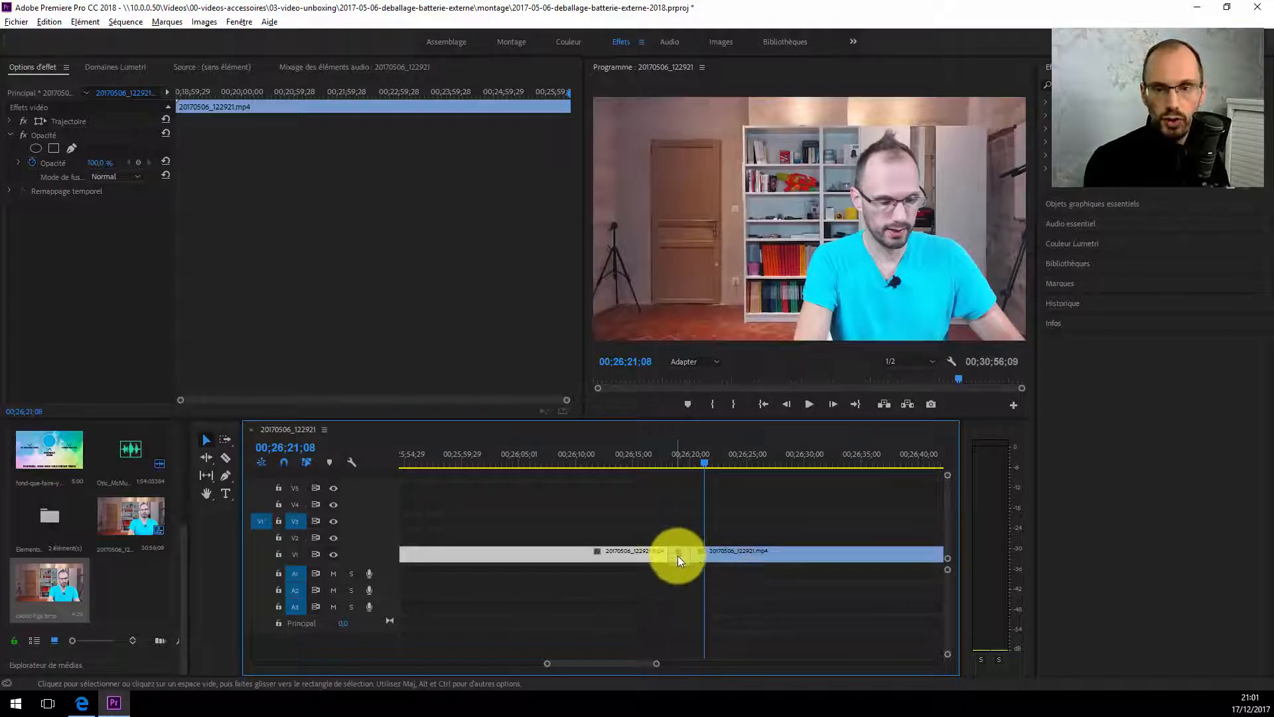
Step: Move the second clip part about 8.5 seconds later on V1 and extend the freeze segment's end to meet it
click(736, 554)
drag(739, 556, 836, 558)
drag(693, 558, 788, 558)
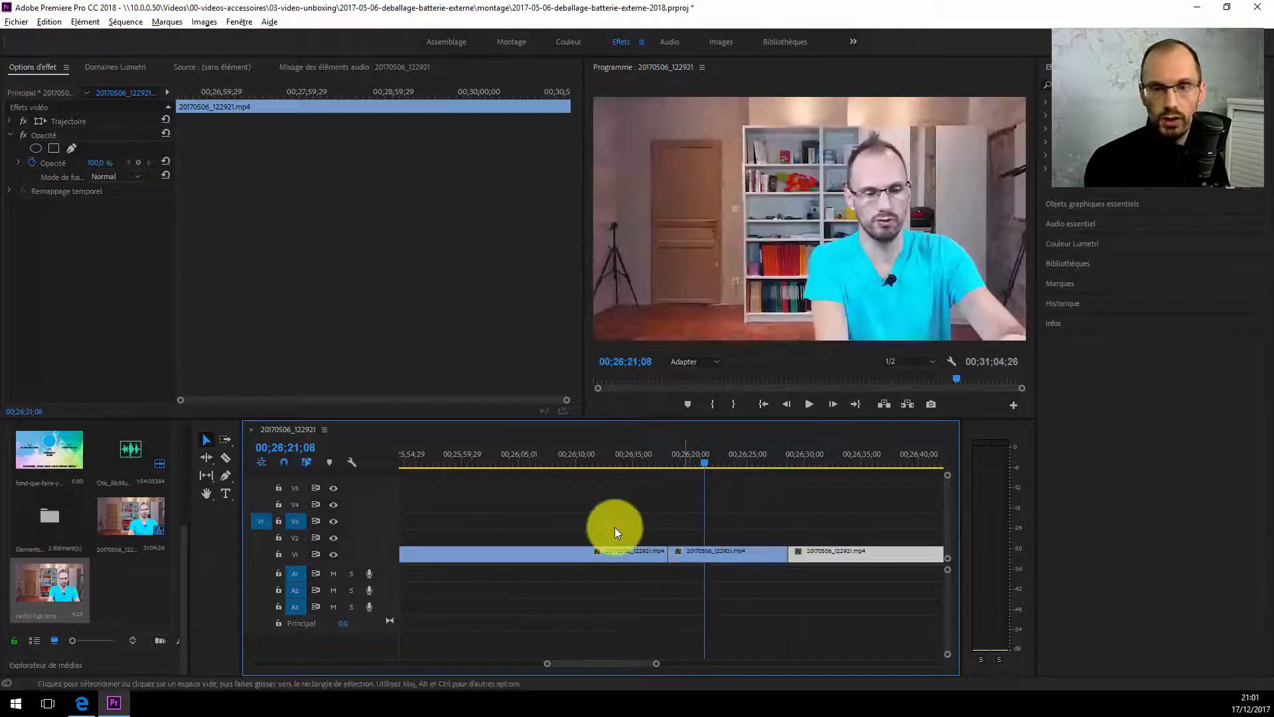
Step: Check the freeze segment's speed and duration settings without changing them
right_click(722, 570)
click(777, 442)
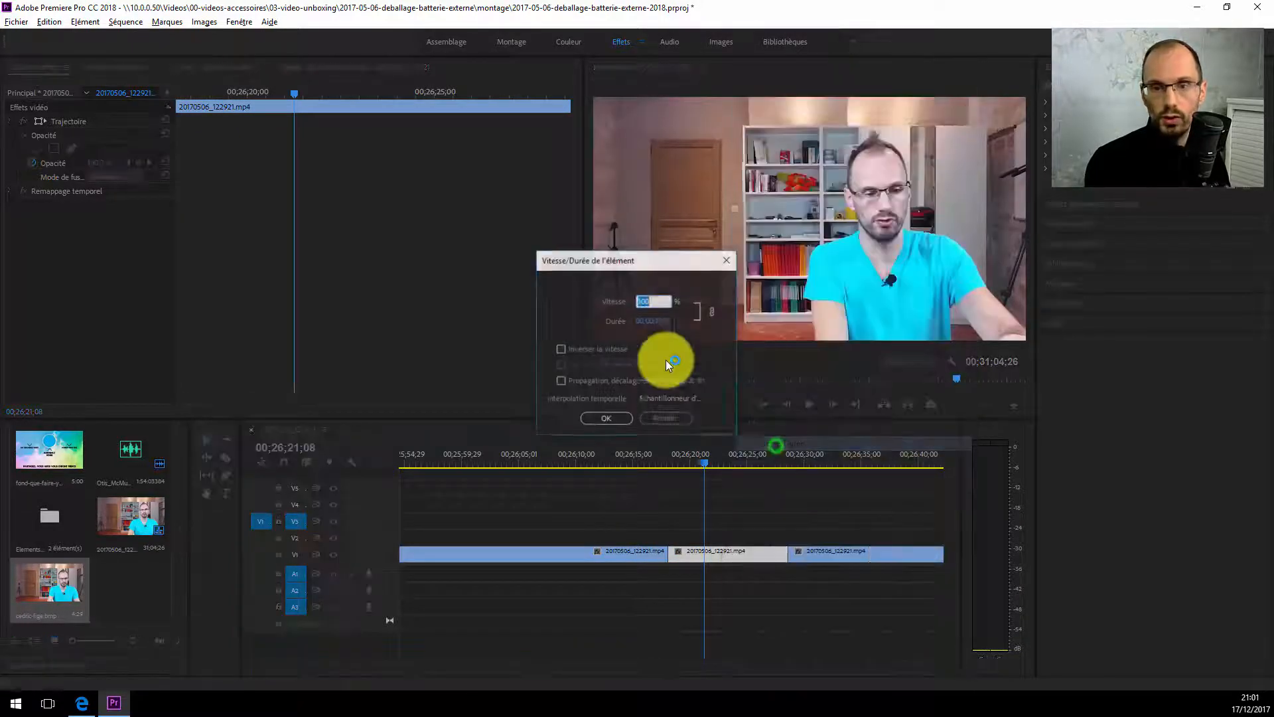
click(667, 418)
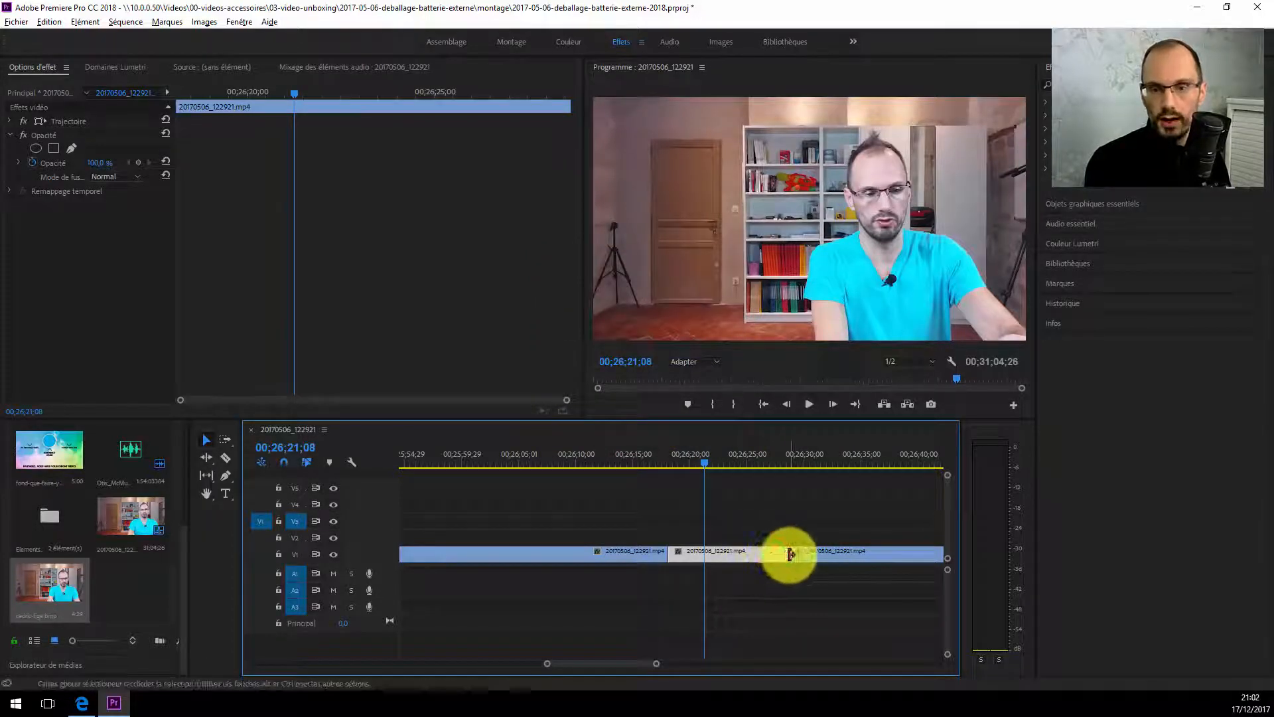
click(784, 555)
Step: Play the sequence from shortly before the freeze segment, skipping ahead near its end to check the transition back to motion
click(645, 455)
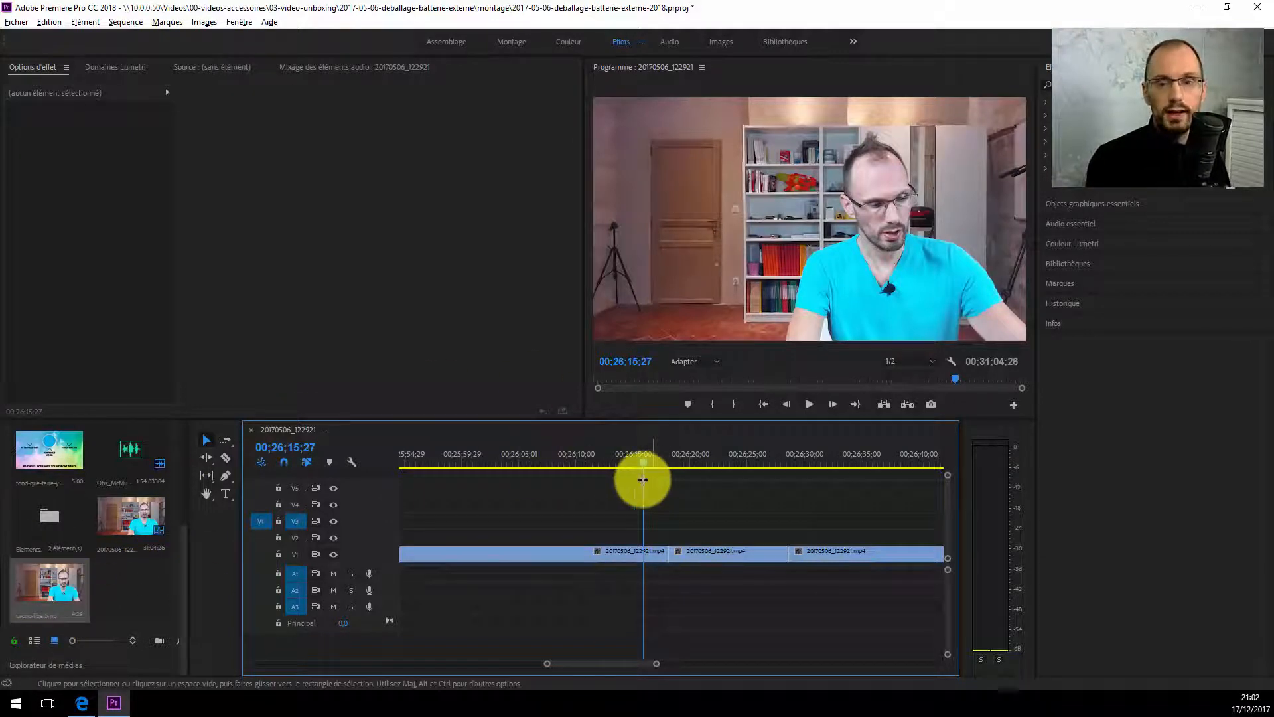
click(630, 459)
key(space)
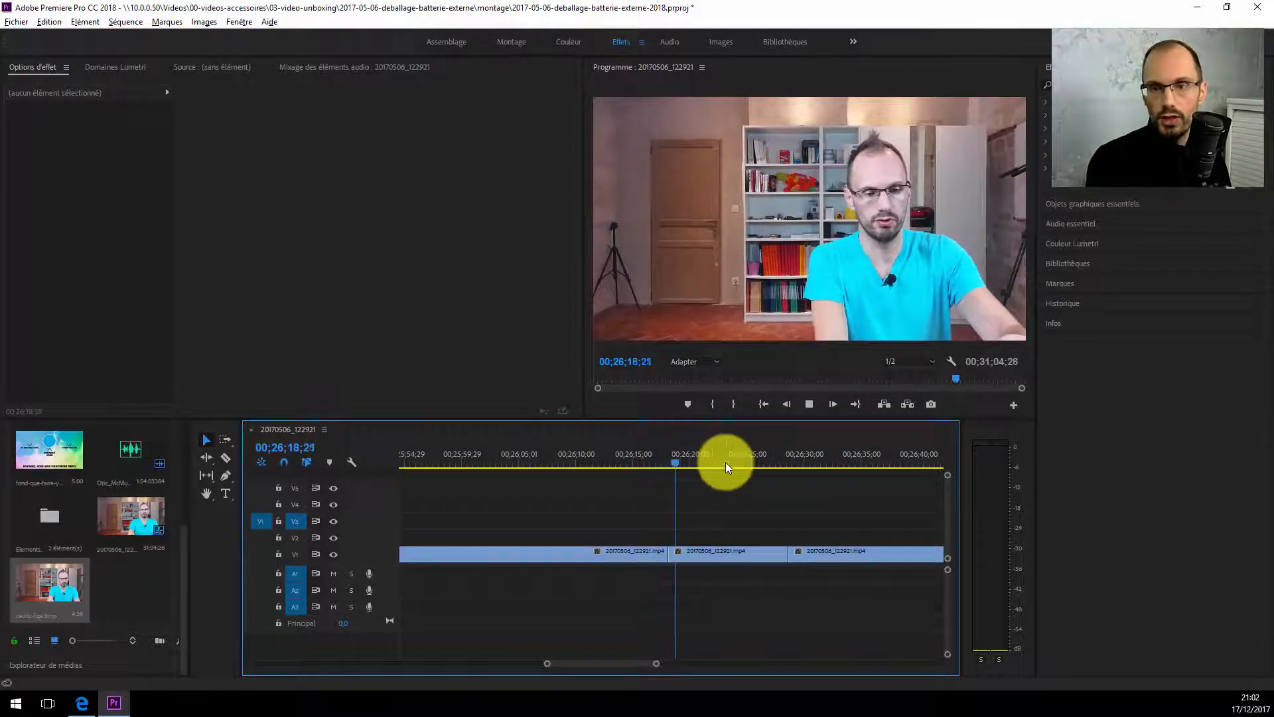
click(770, 459)
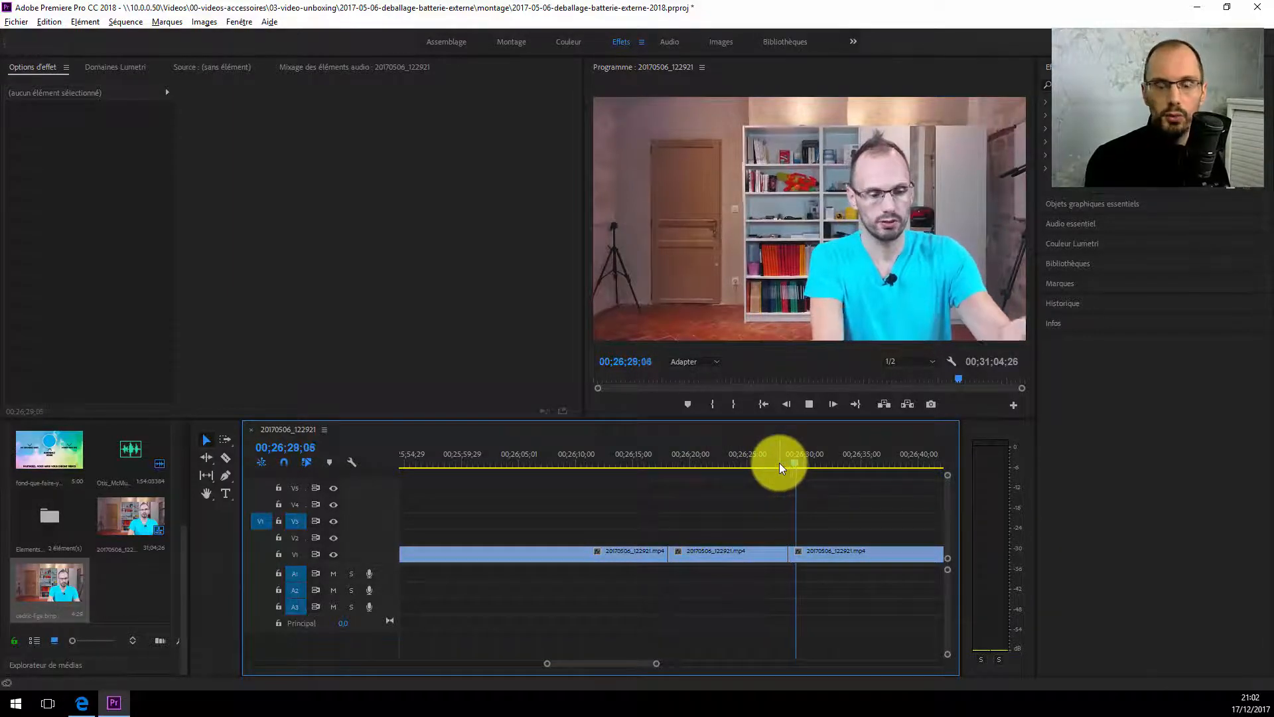
Step: Fit the whole sequence in the timeline, scrub across the freeze segment and park the playhead at 00;26;00;18
drag(547, 668, 390, 656)
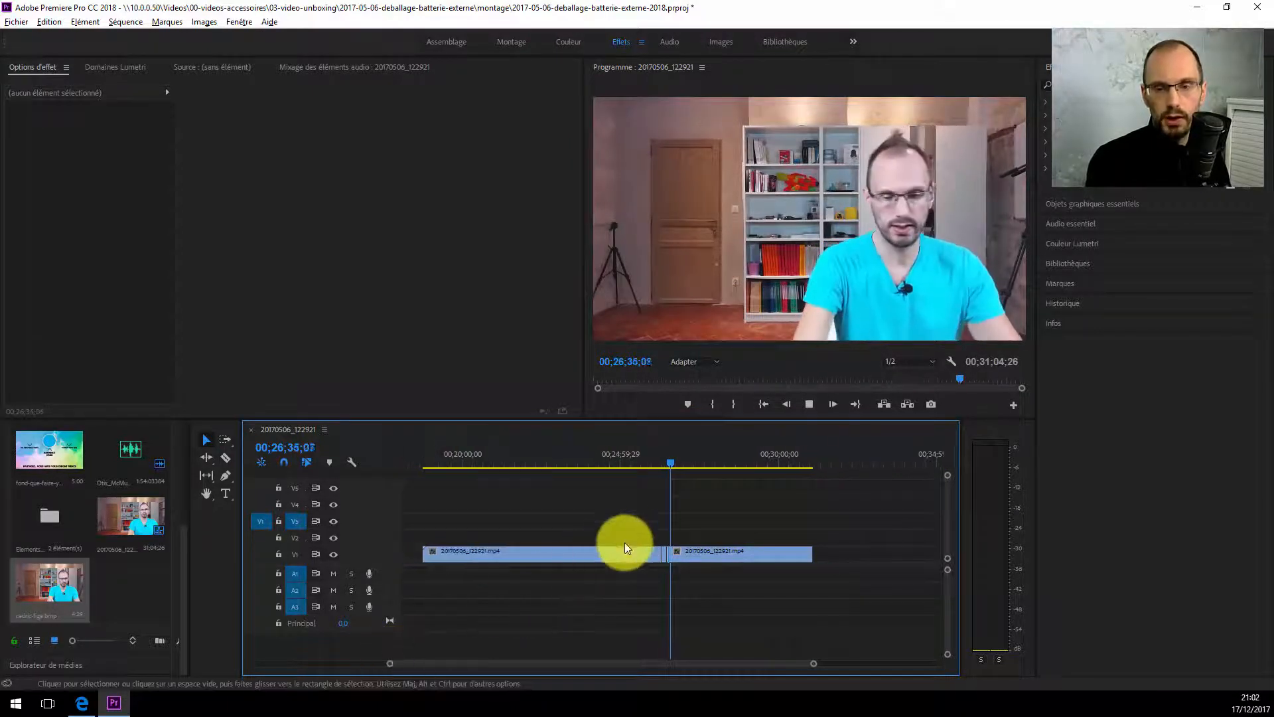
click(663, 463)
drag(663, 461, 648, 460)
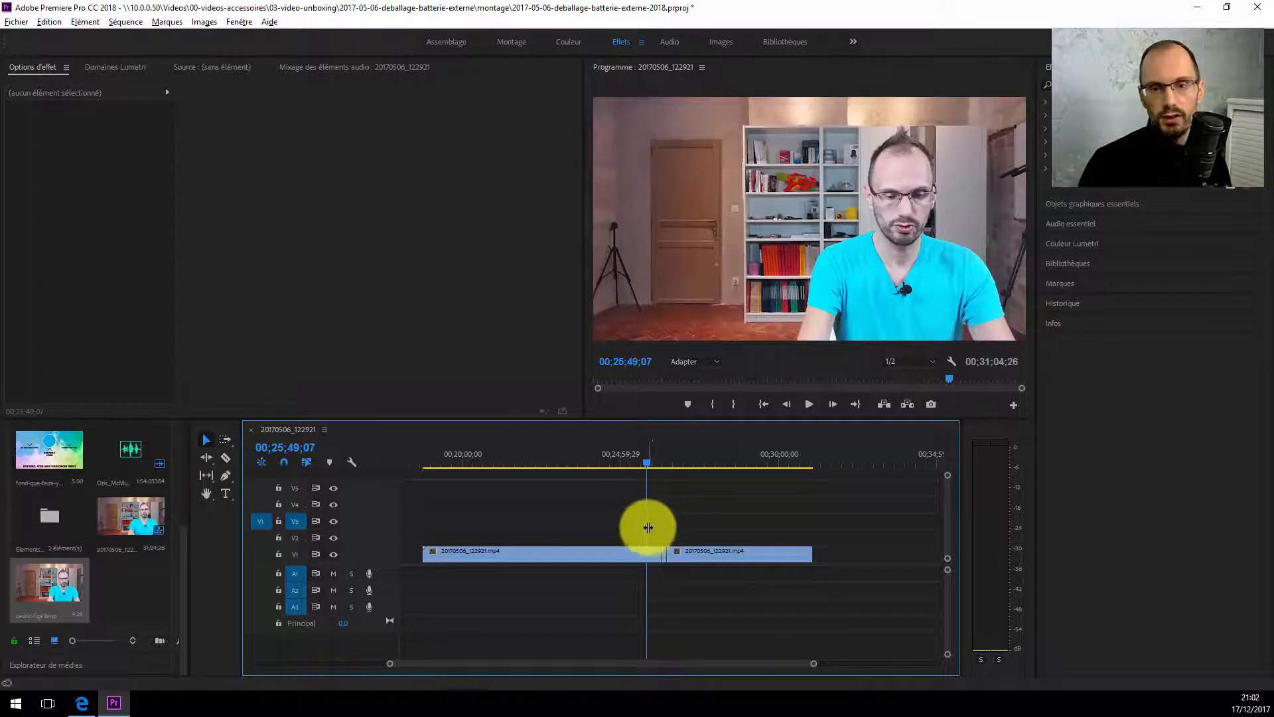
drag(656, 460, 683, 460)
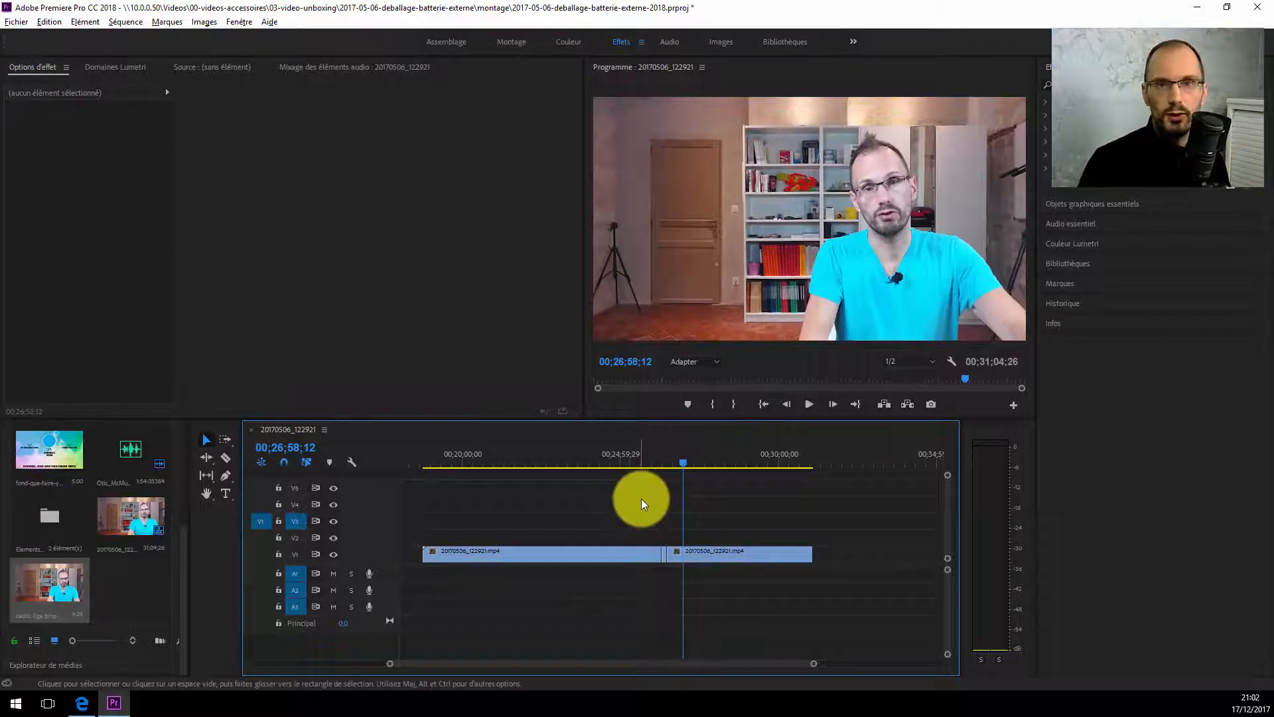
click(655, 459)
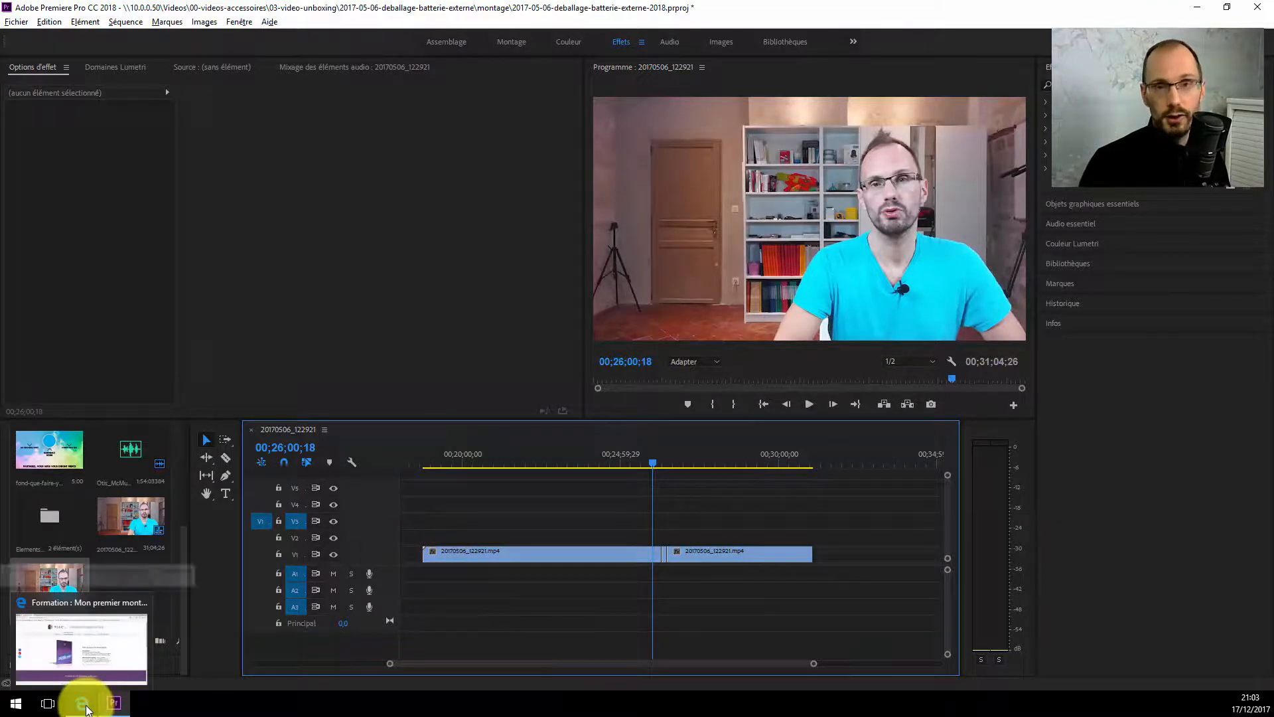
Step: Switch to Edge, look through the "Mon premier montage vidéo" training page down to its extra videos, and return to Premiere Pro
click(86, 709)
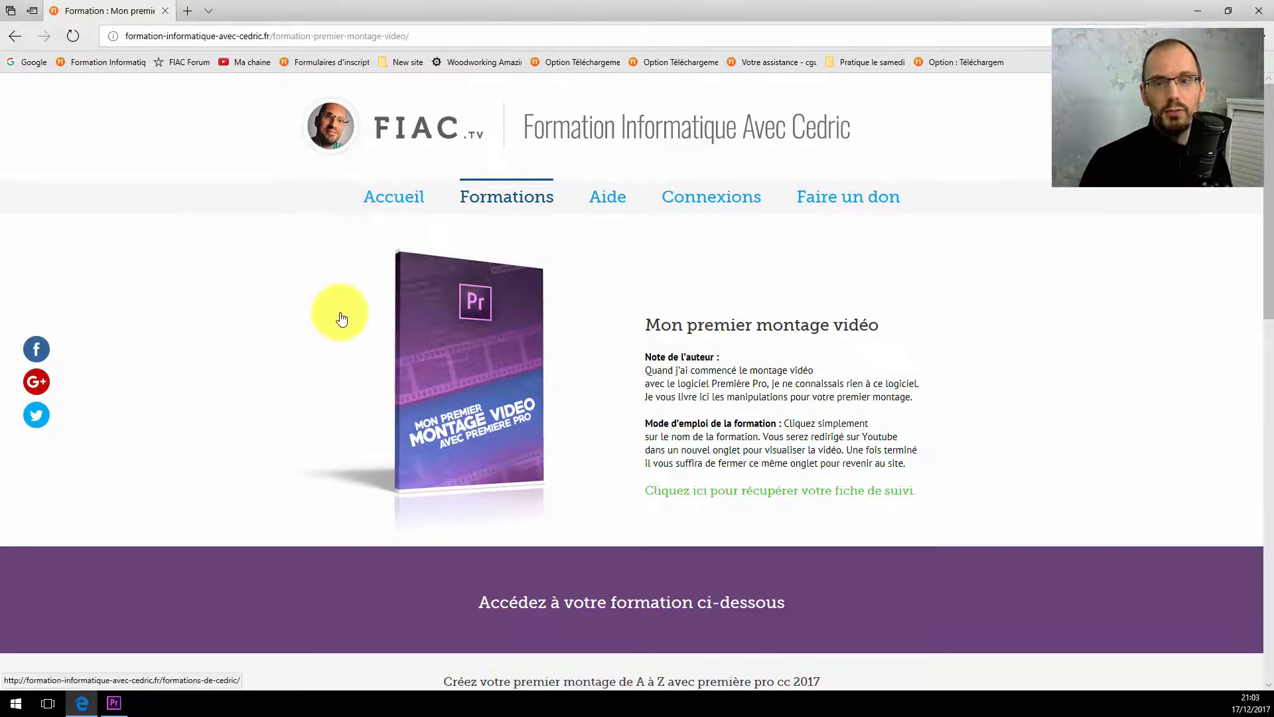
scroll(258, 318, down, 10)
scroll(299, 385, down, 2)
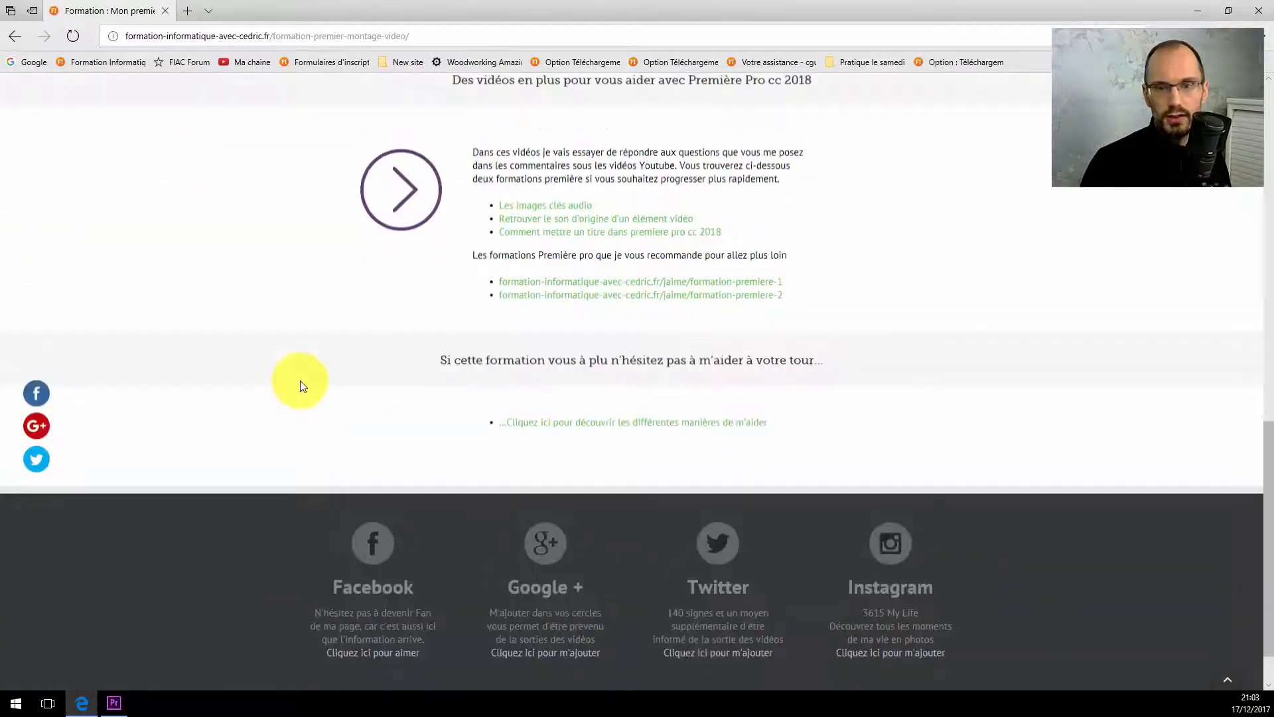
scroll(299, 378, up, 12)
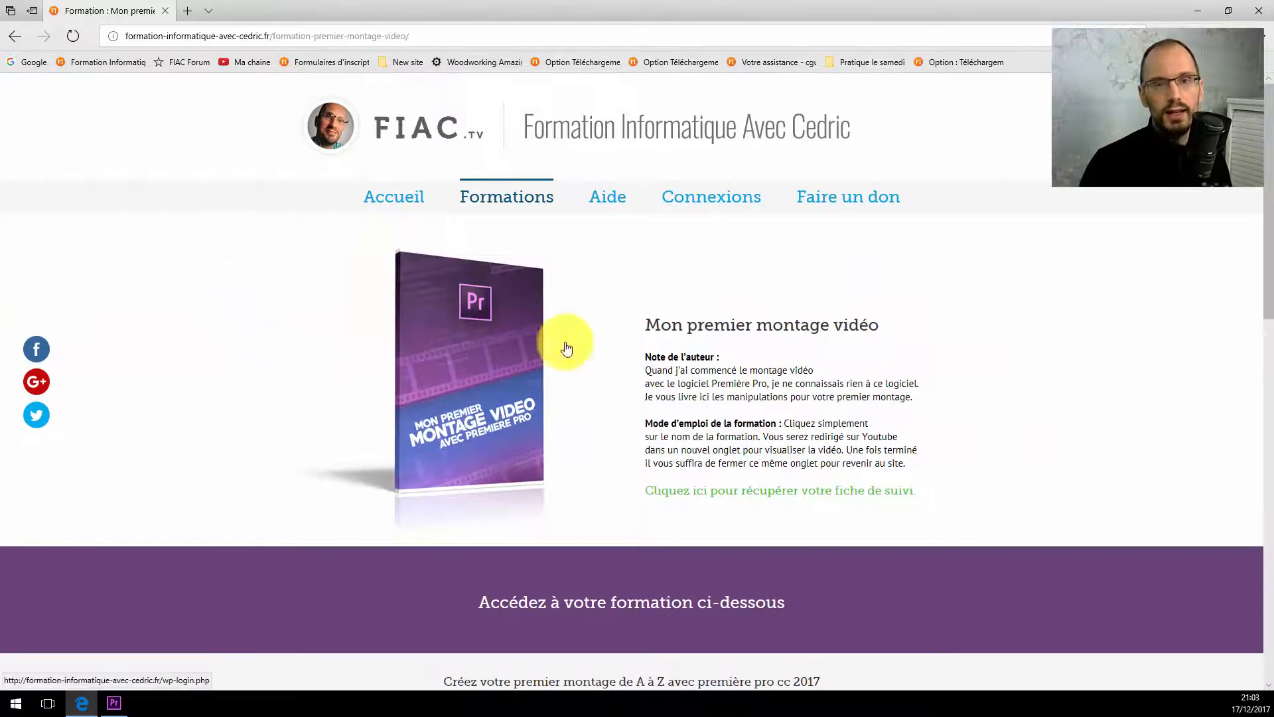
mouse_move(541, 195)
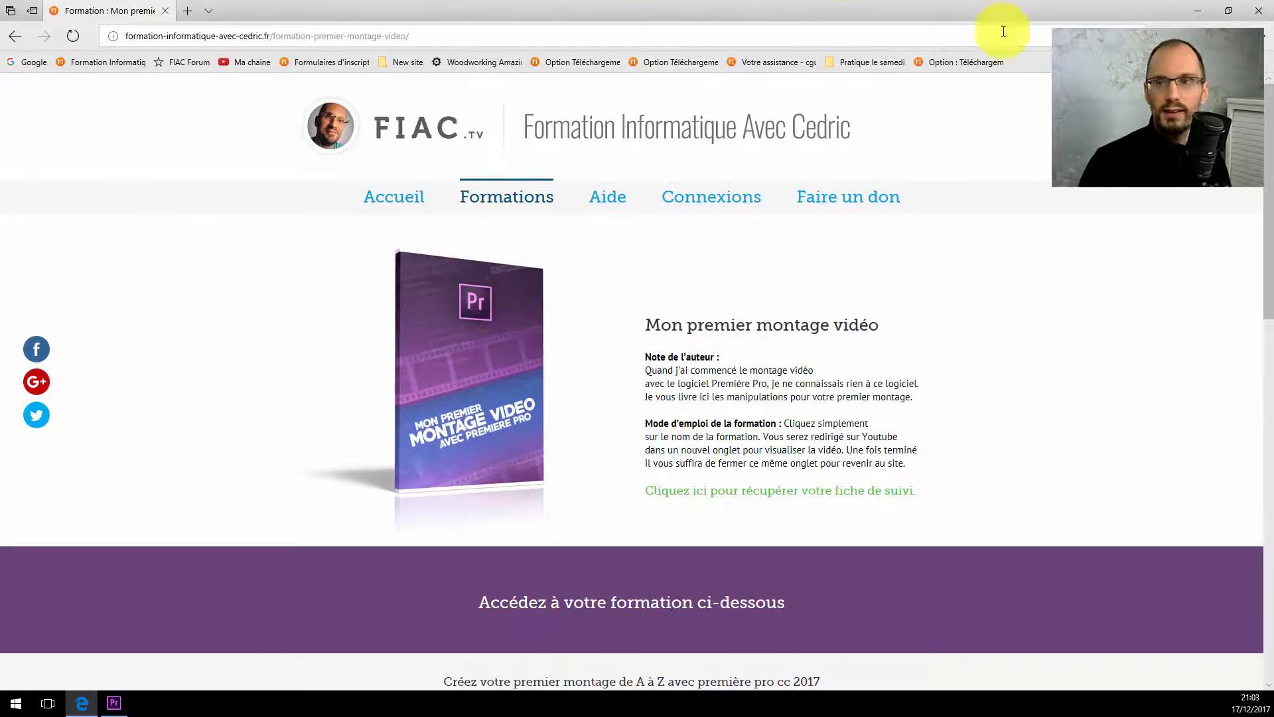
click(1196, 10)
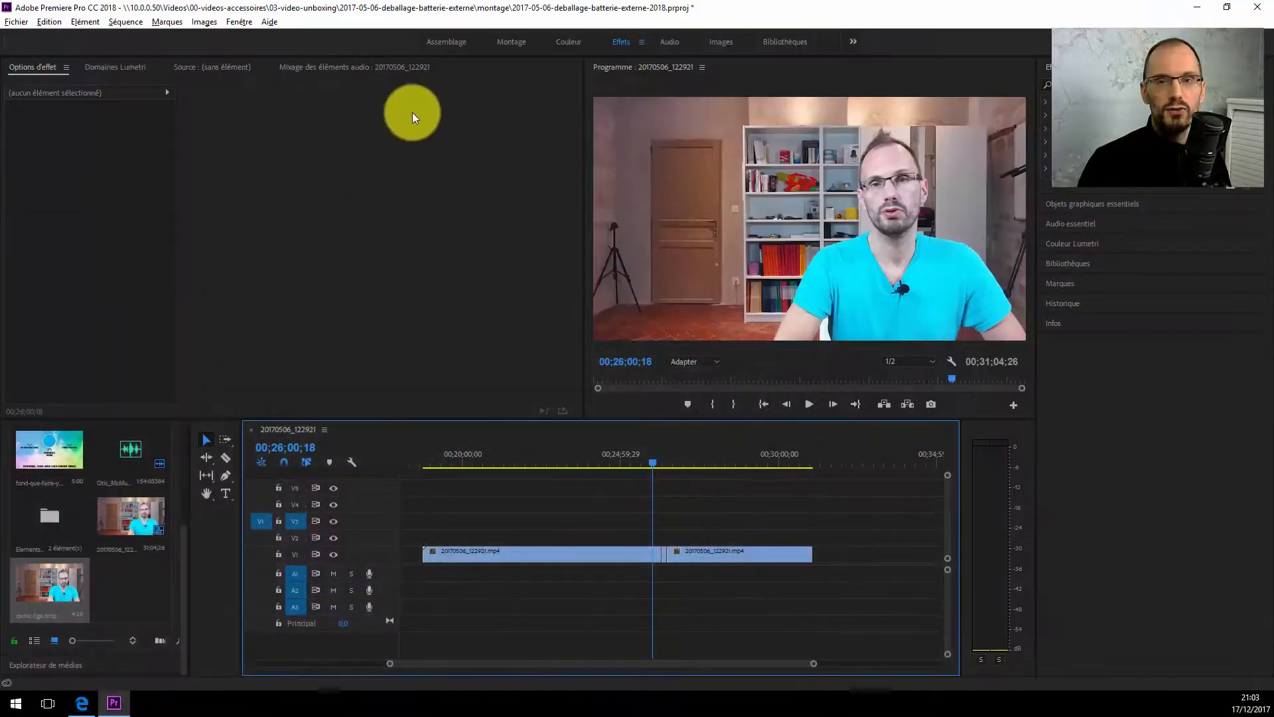